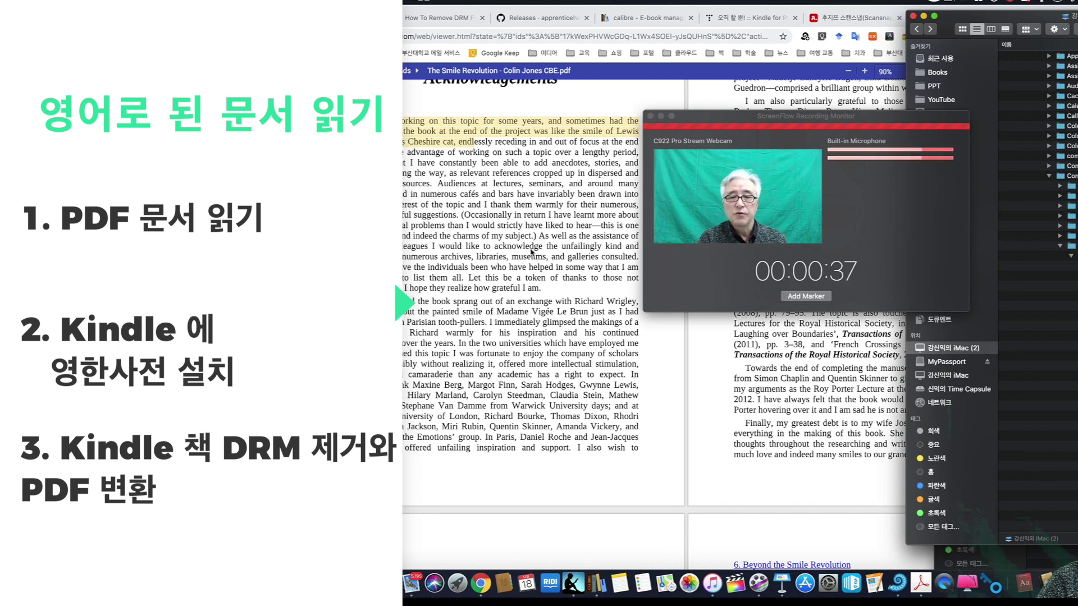
# Close the recording monitor covering the browser and show the start of the Acknowledgements page in the Smile Revolution PDF
pyautogui.click(531, 252)
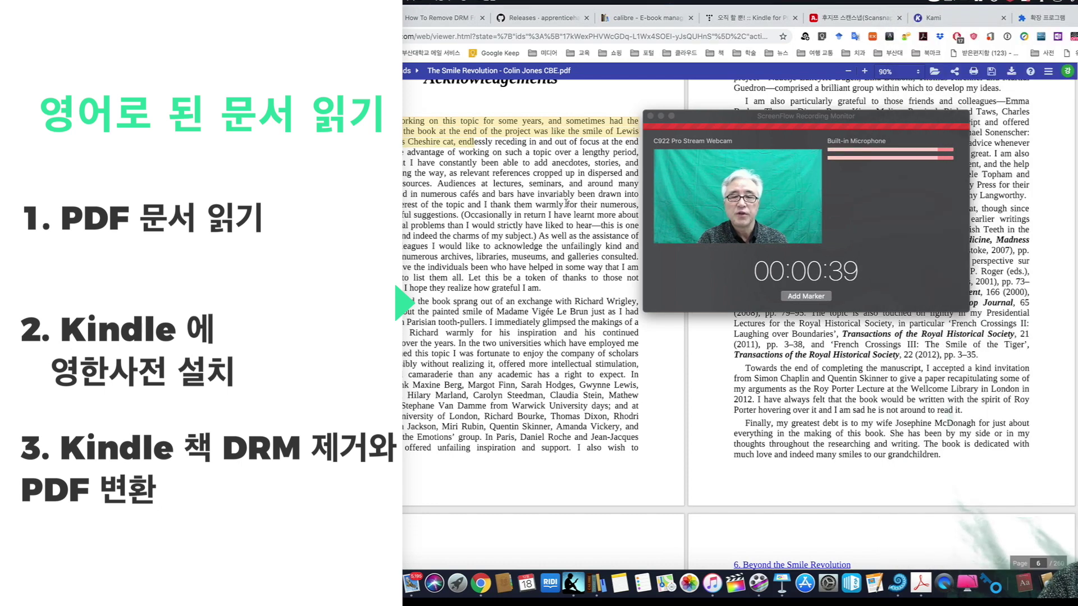
pyautogui.click(650, 117)
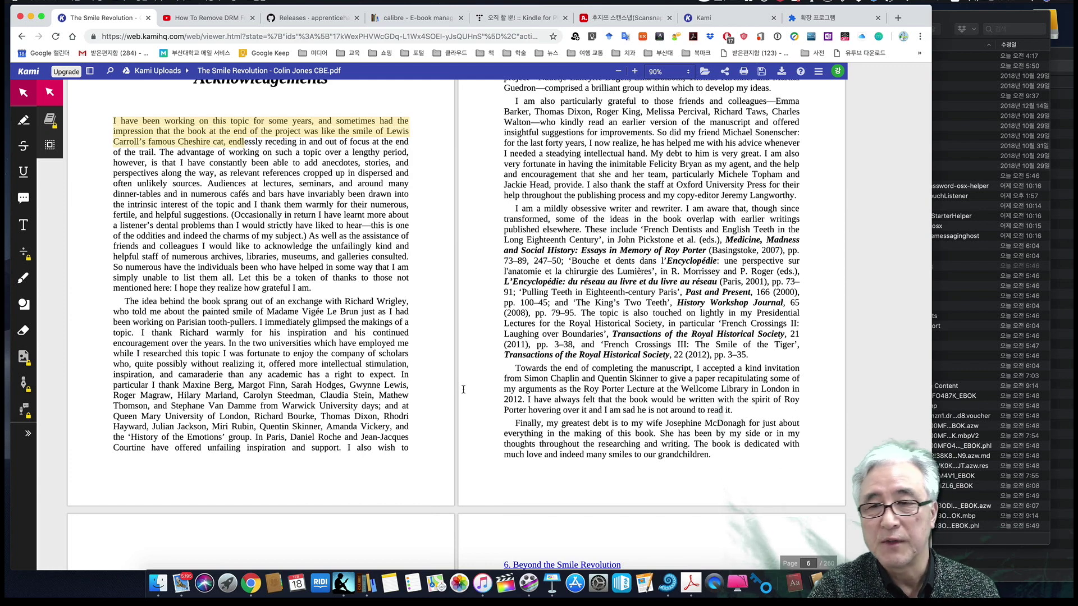
pyautogui.scroll(1, 463, 389)
pyautogui.scroll(1, 464, 389)
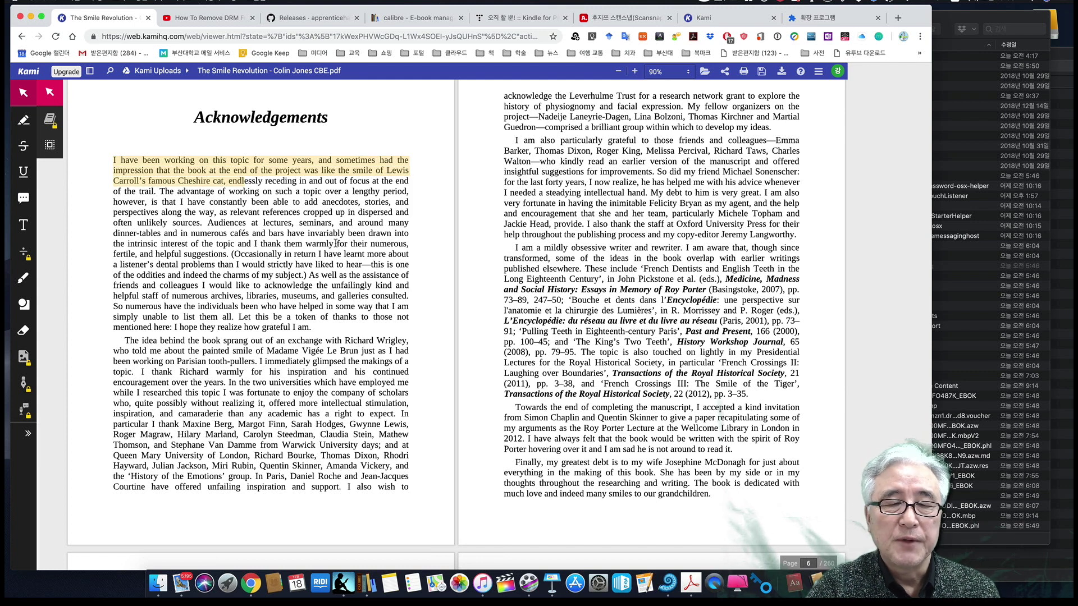
# Switch to Adobe Acrobat Pro, check the options for the word "versions" on preface page xii of the Humans Need Not Apply PDF, and close it
pyautogui.click(693, 585)
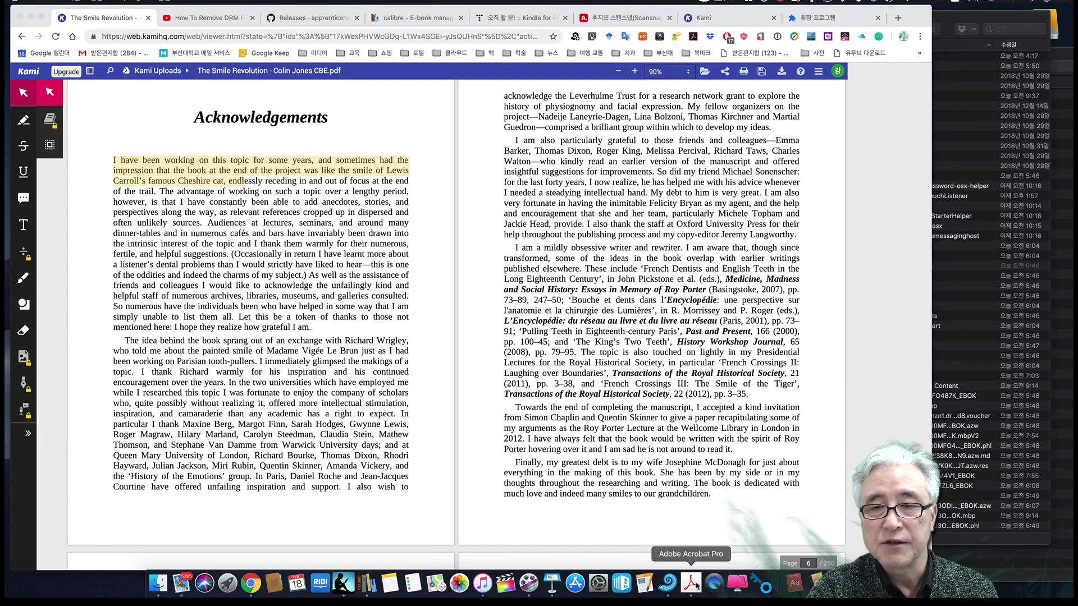
pyautogui.click(76, 1)
pyautogui.click(594, 241)
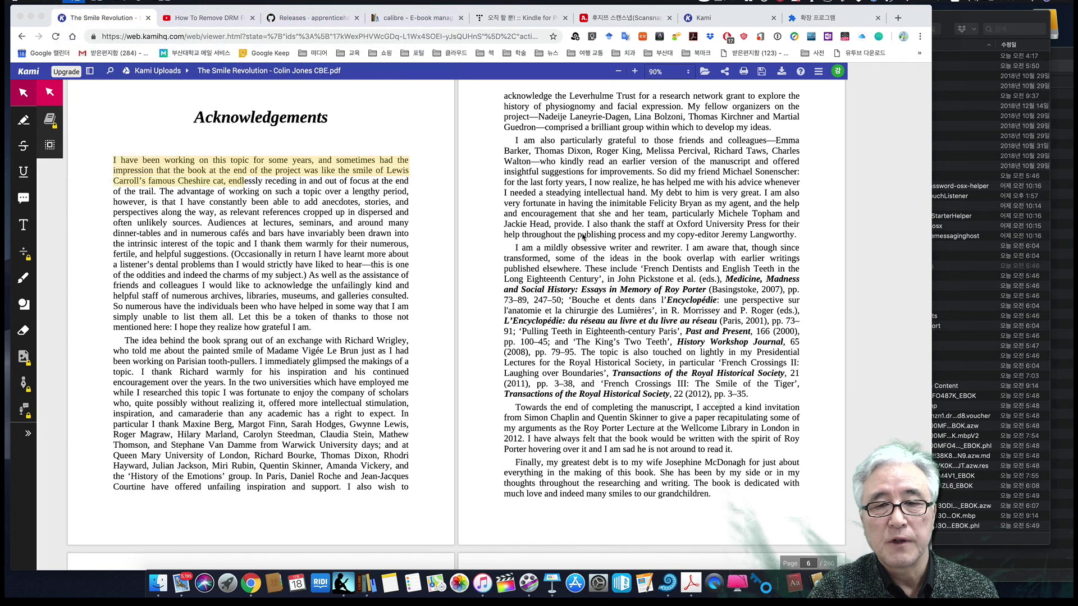
pyautogui.scroll(-10, 493, 253)
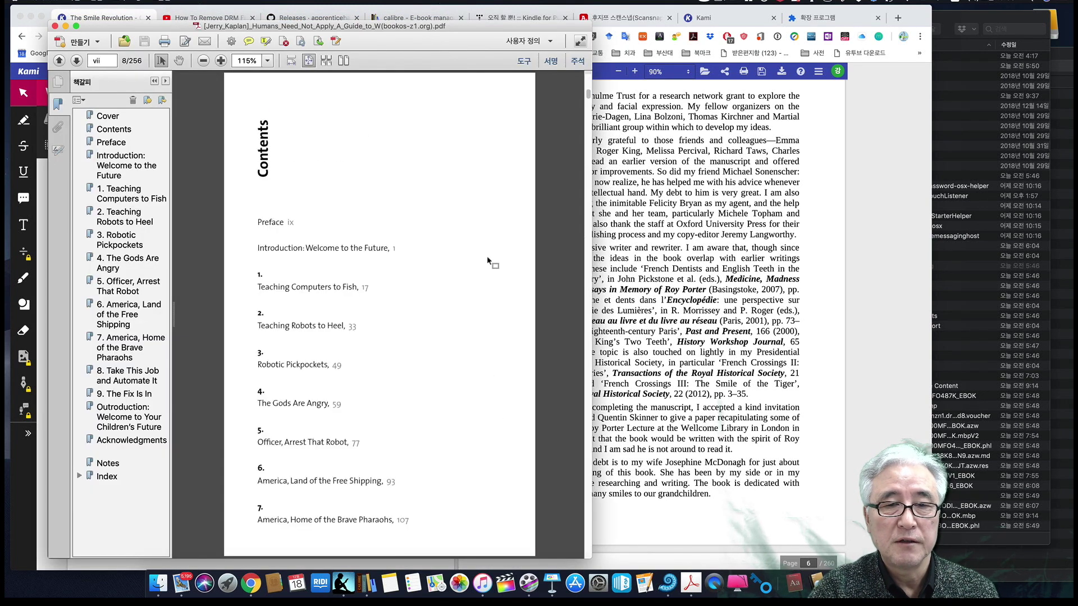
pyautogui.doubleClick(362, 140)
pyautogui.rightClick(362, 143)
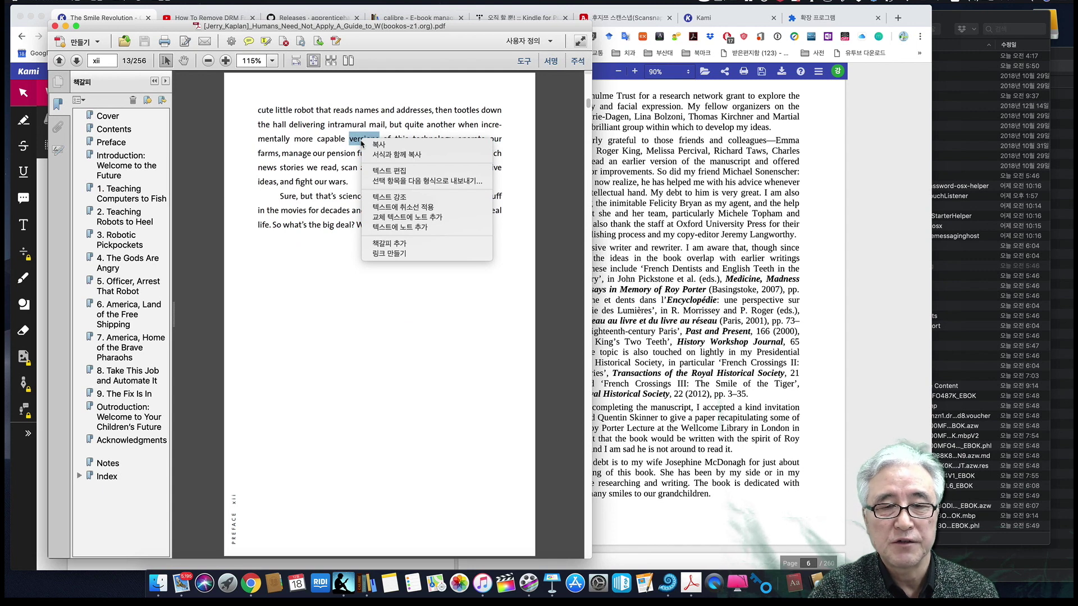
pyautogui.press('Escape')
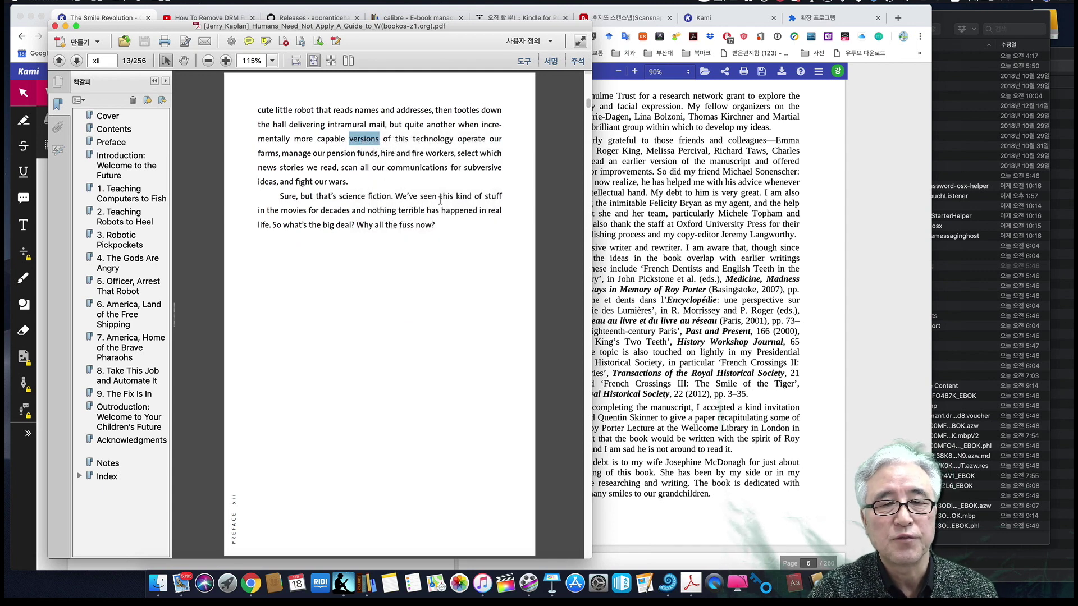
pyautogui.click(55, 27)
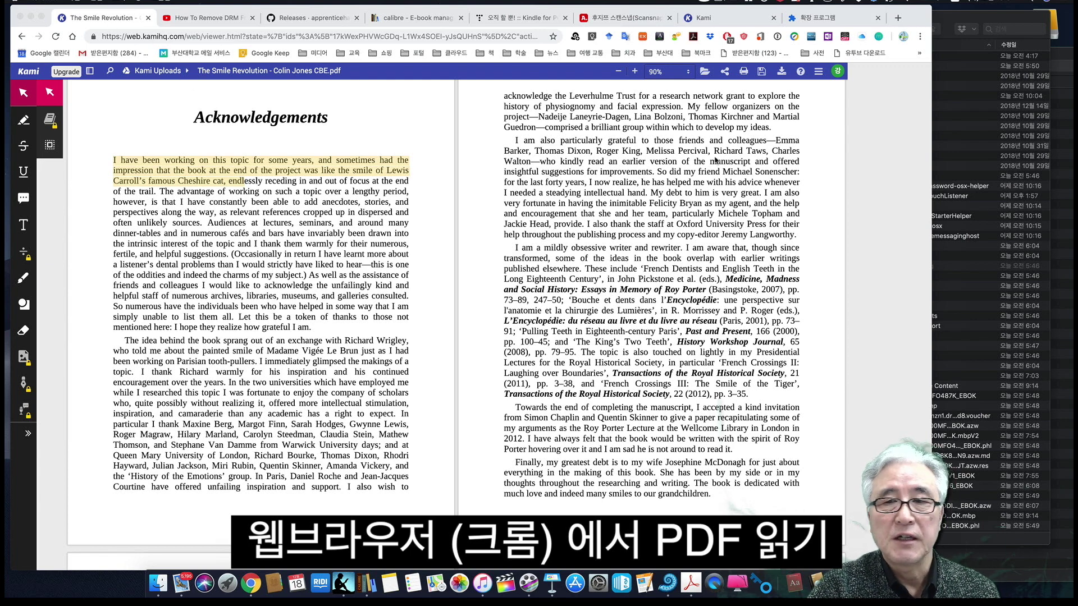
# View Kami's start page with its file-opening options and return to the Smile Revolution PDF
pyautogui.click(735, 23)
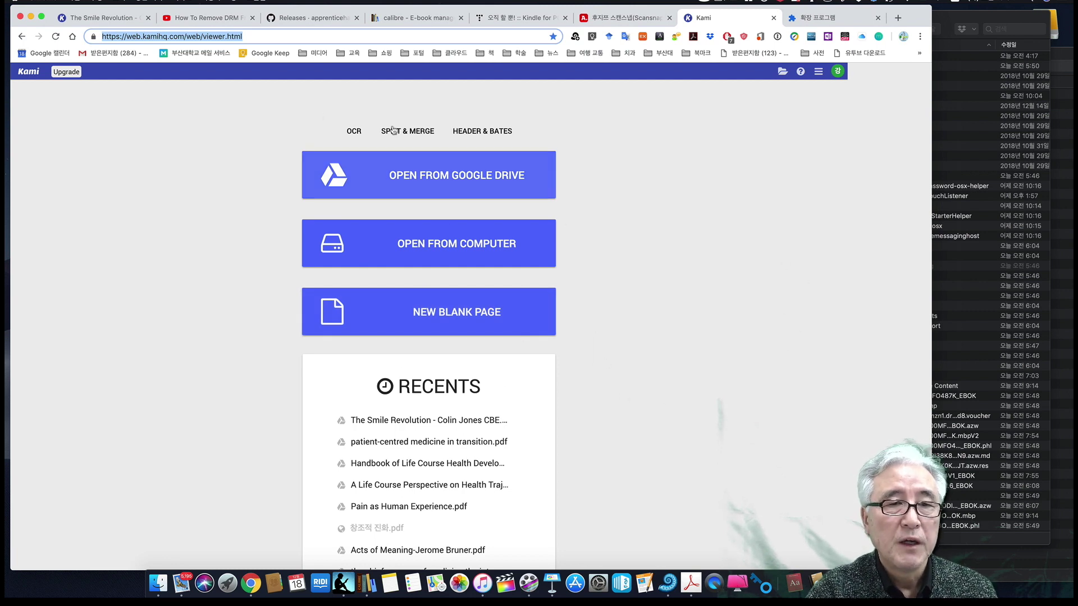
pyautogui.click(111, 20)
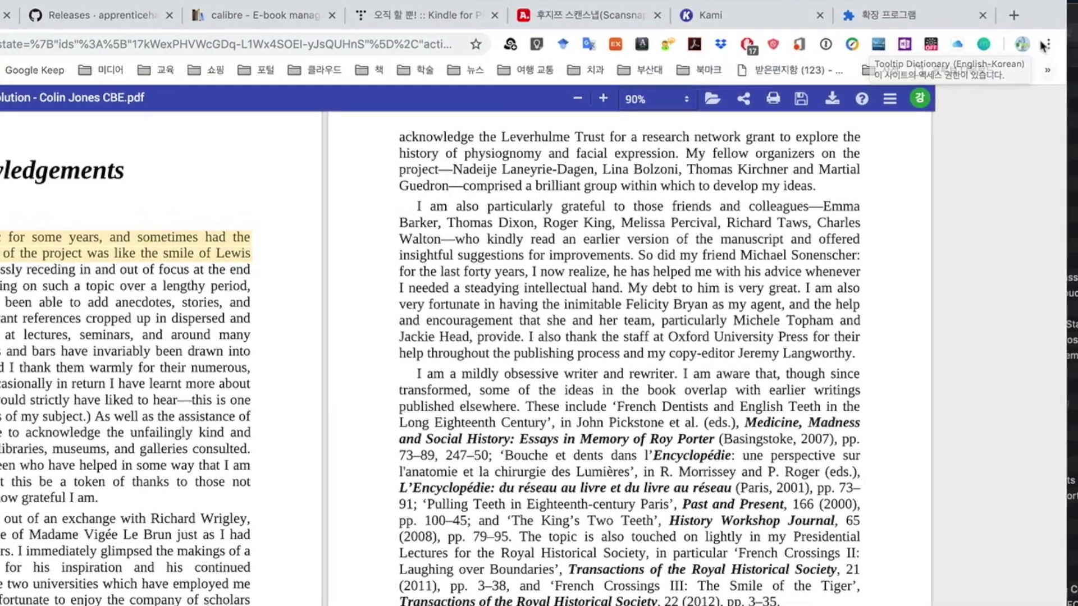
# Open the browser's extensions page and examine the Tooltip Dictionary (English-Korean) and Naver English Dictionary entries
pyautogui.click(1046, 44)
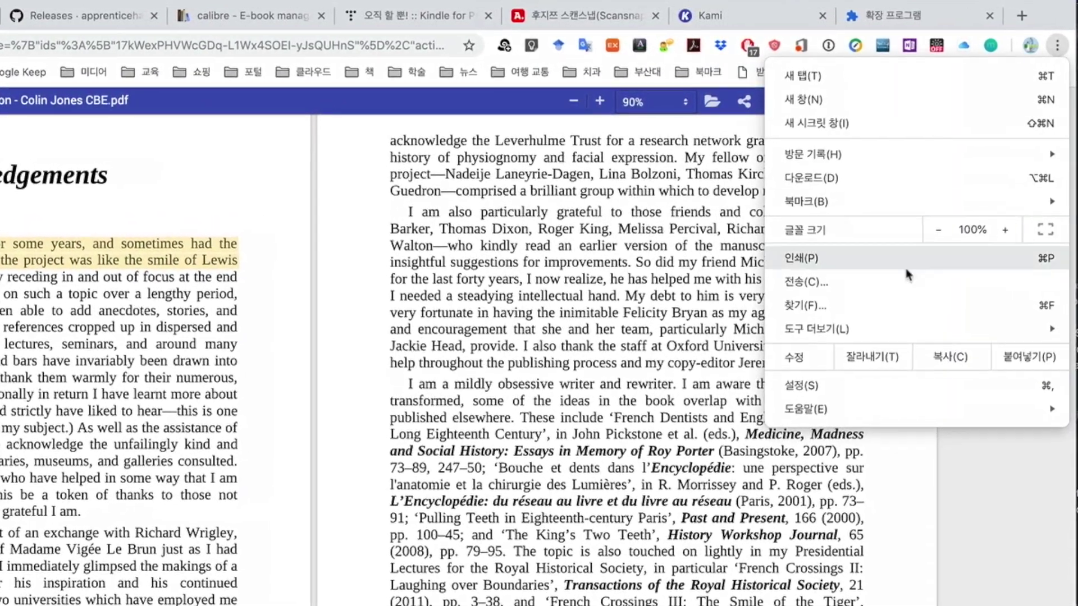
pyautogui.moveTo(892, 327)
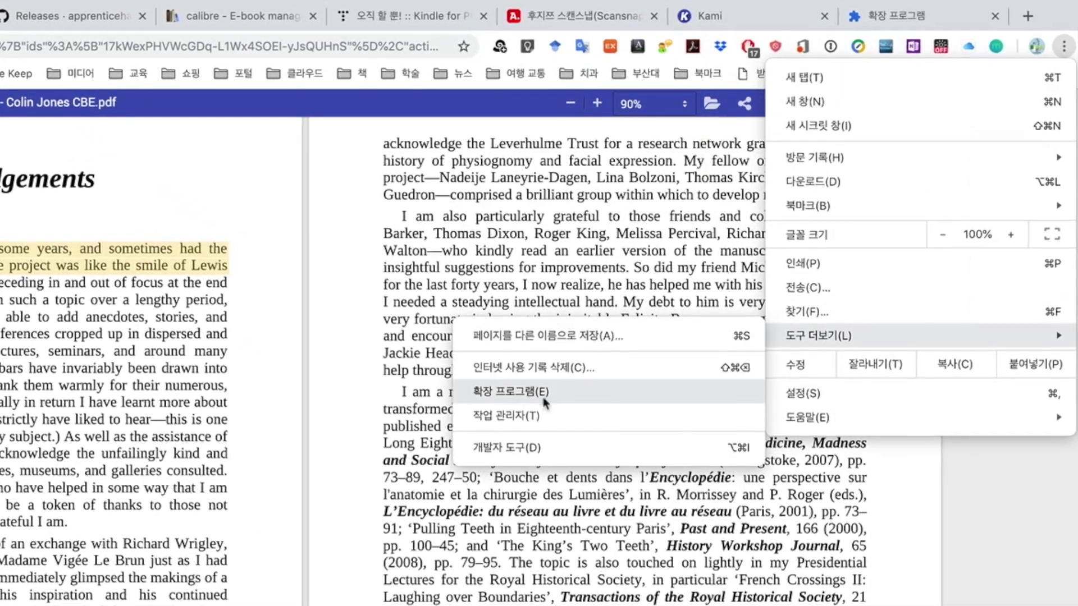
pyautogui.click(545, 393)
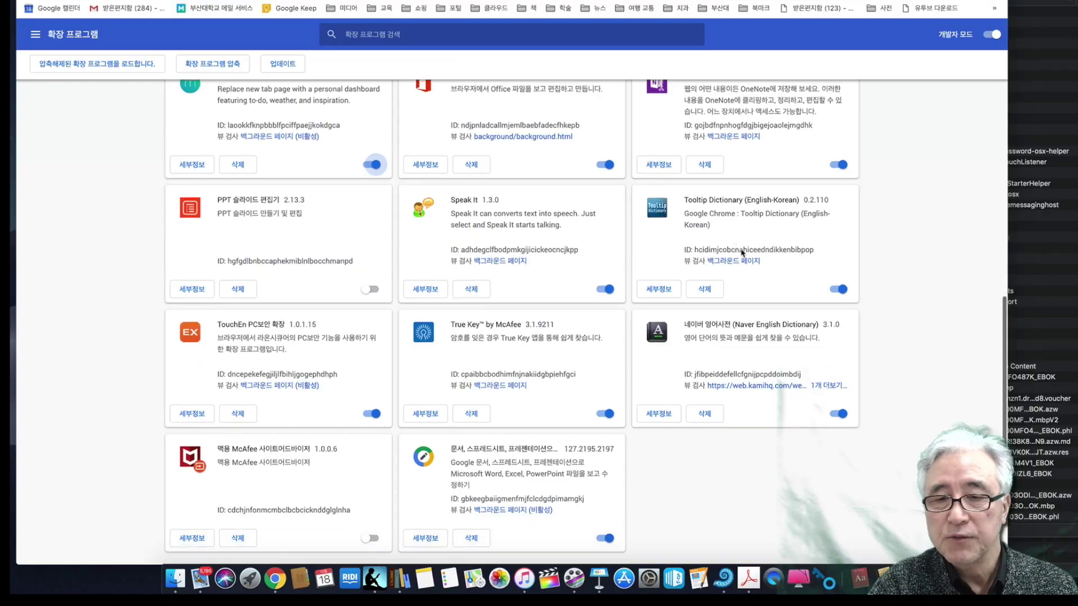
pyautogui.scroll(-1, 682, 491)
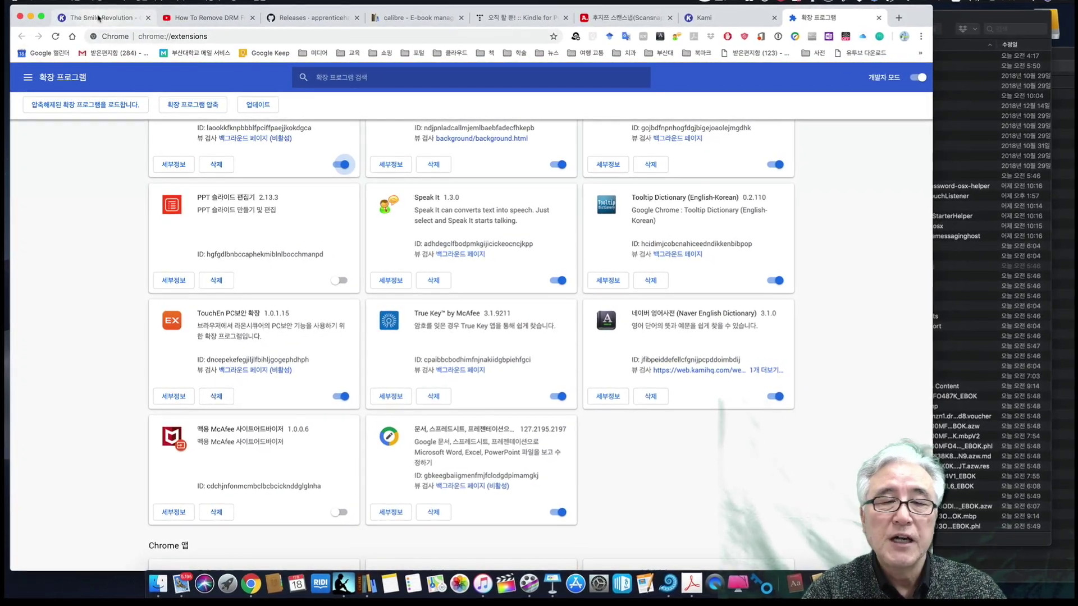
# Return to the Smile Revolution PDF and look up the word "lectures" with the dictionary extensions
pyautogui.click(98, 18)
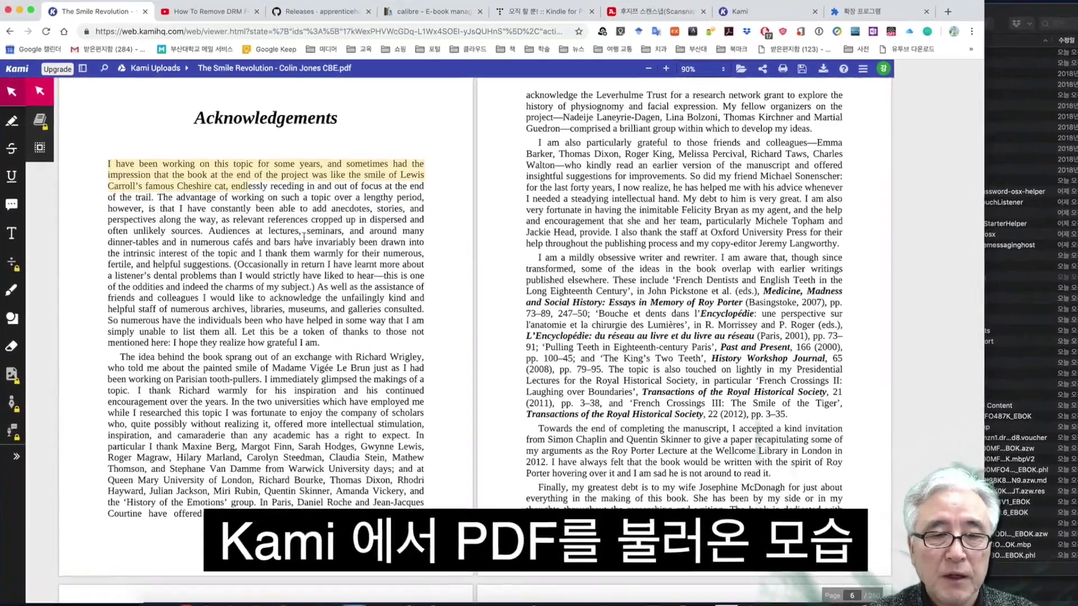
pyautogui.moveTo(274, 231)
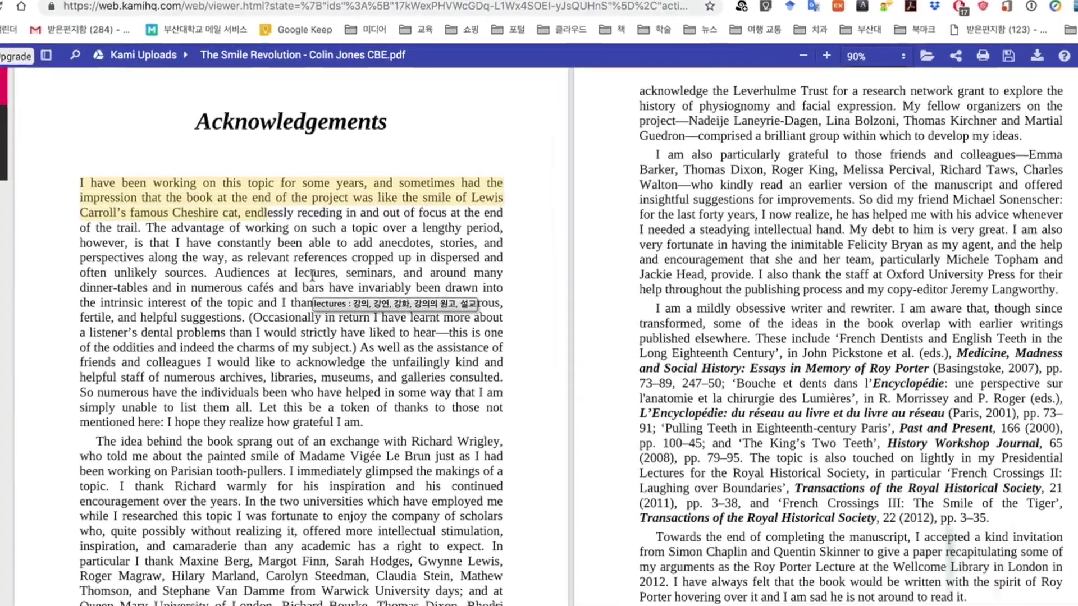
pyautogui.doubleClick(311, 270)
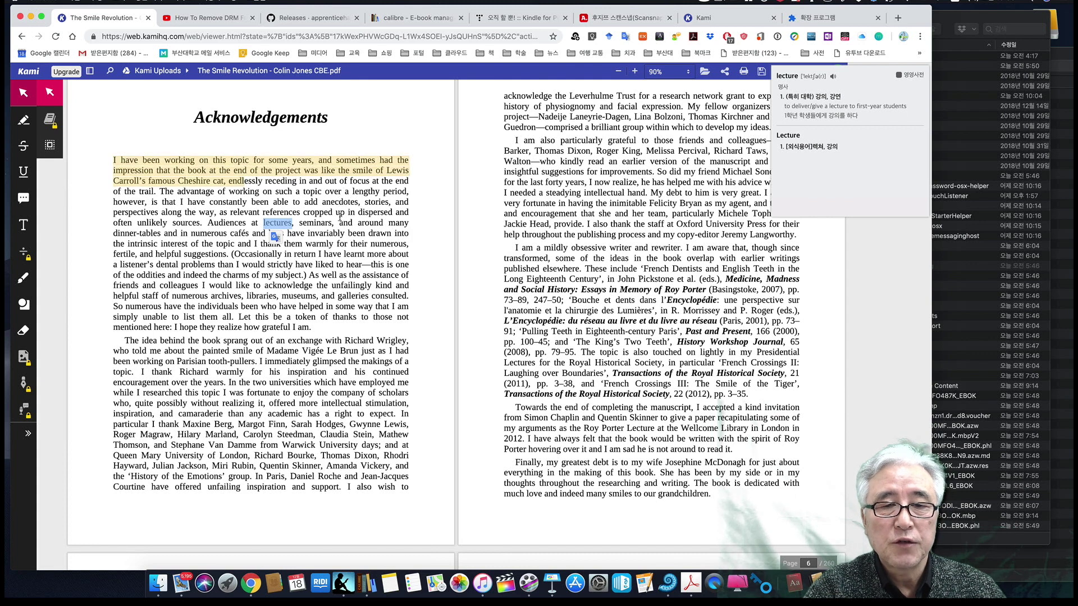
# Look up the word "anecdotes" with the tooltip dictionary and the system dictionary, and dismiss the definition
pyautogui.moveTo(336, 207)
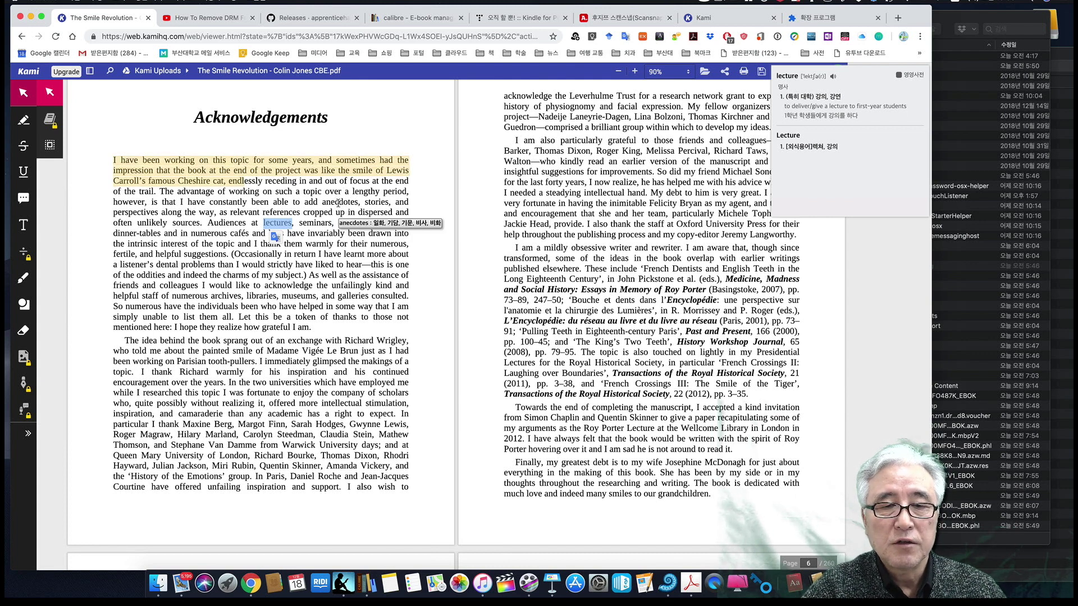
pyautogui.click(338, 203)
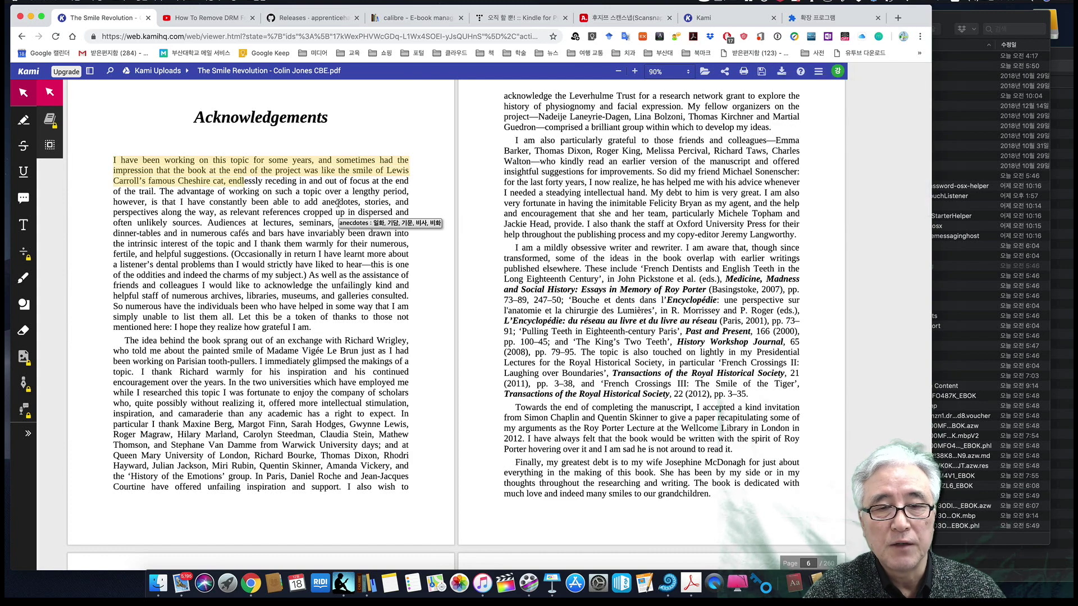
pyautogui.doubleClick(338, 203)
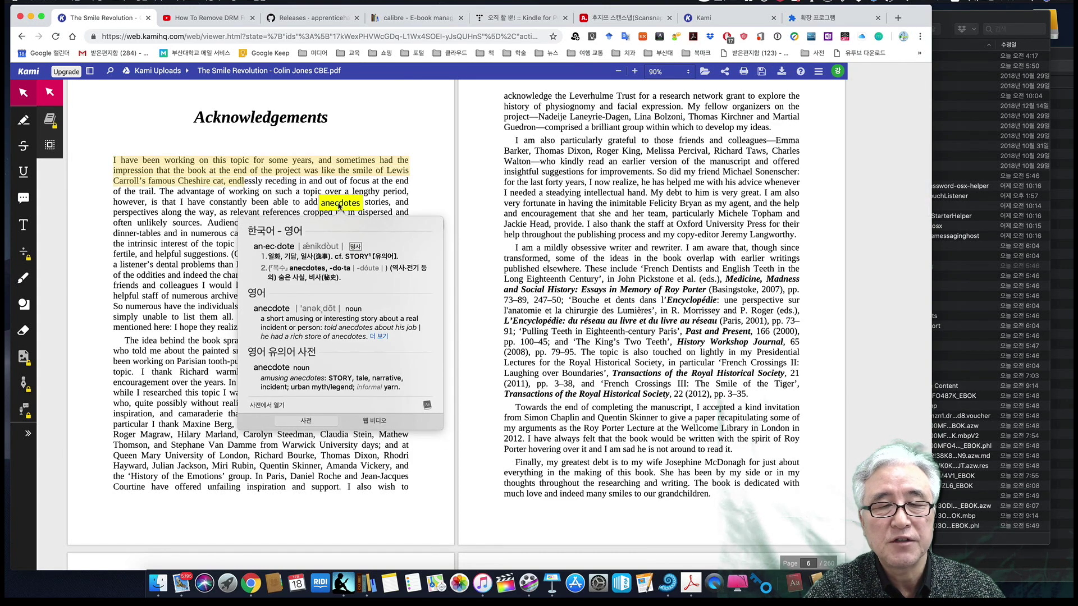
pyautogui.click(212, 211)
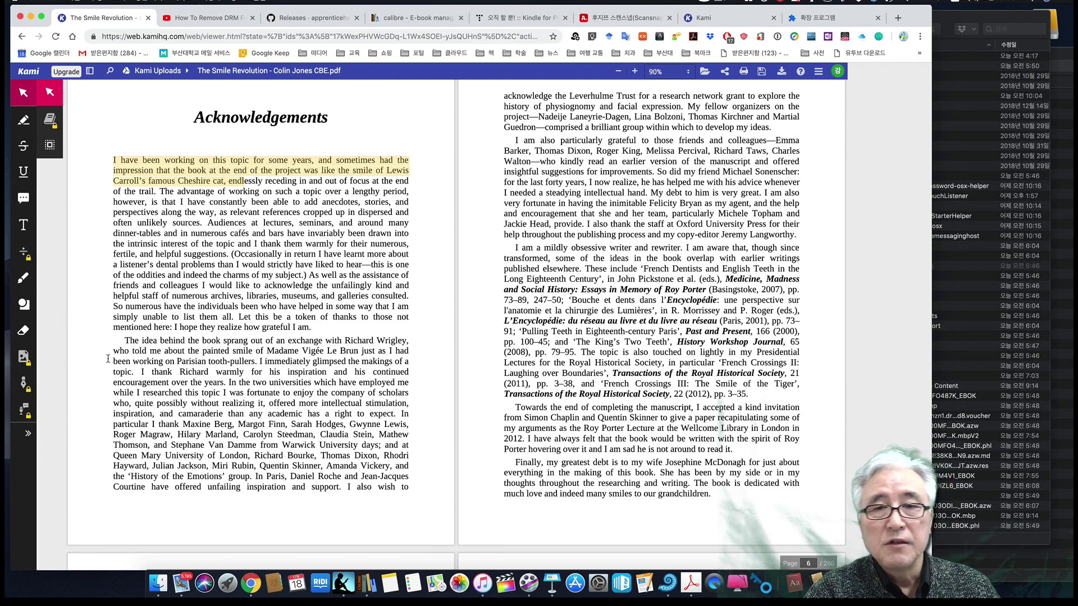
# View the product page of the ScanSnap iX1500 scanner and return to the Smile Revolution PDF
pyautogui.moveTo(120, 403)
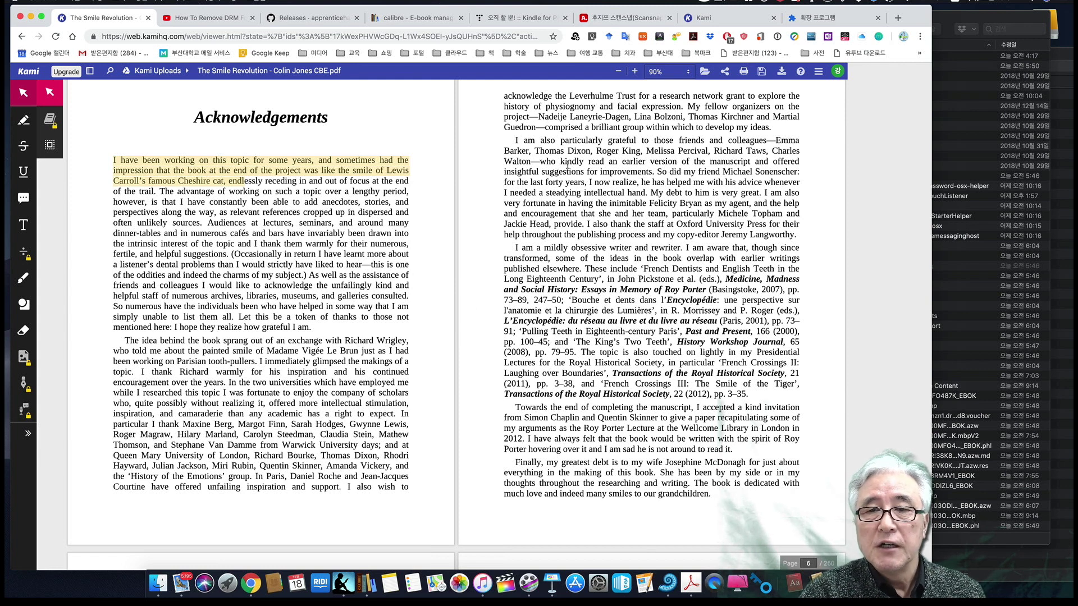
pyautogui.click(606, 20)
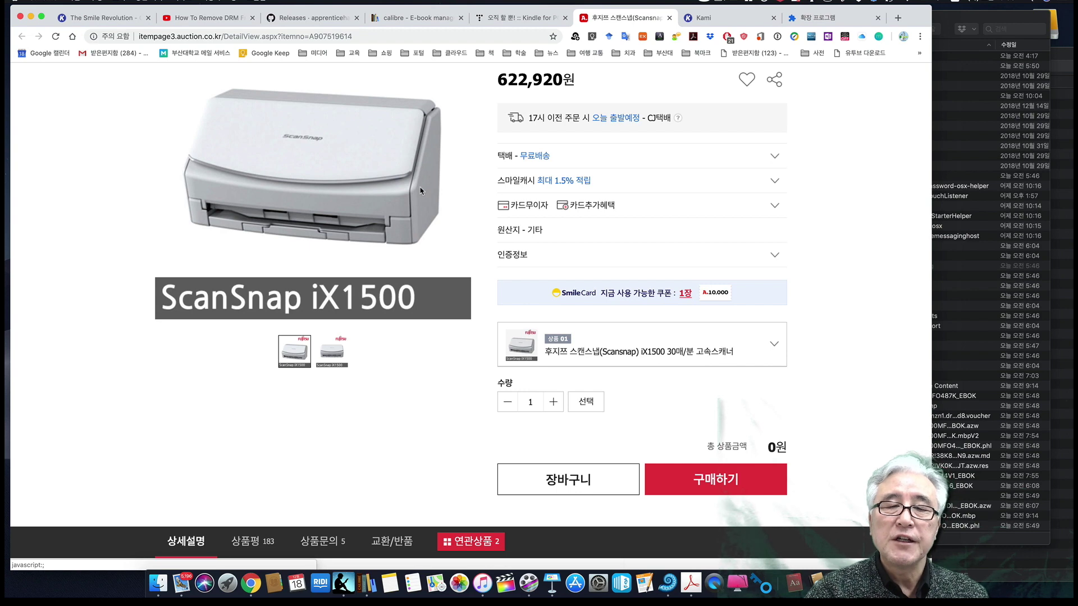
pyautogui.click(104, 18)
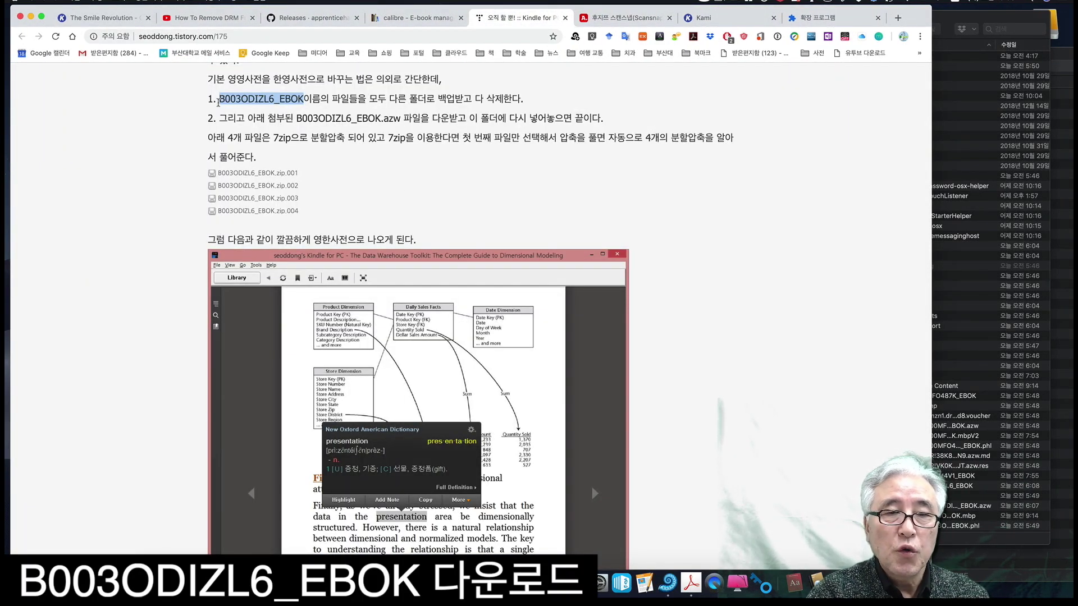
# Point out the file name B003ODIZL6_EBOK in the blog's first dictionary replacement instruction and clear the selection
pyautogui.moveTo(218, 100); pyautogui.dragTo(221, 103)
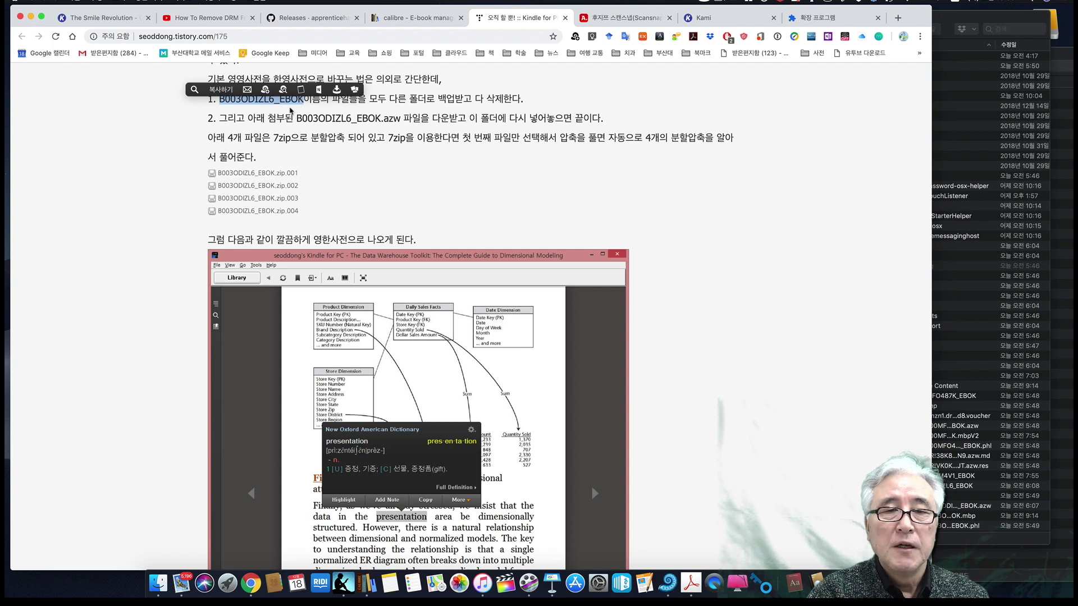
pyautogui.click(378, 161)
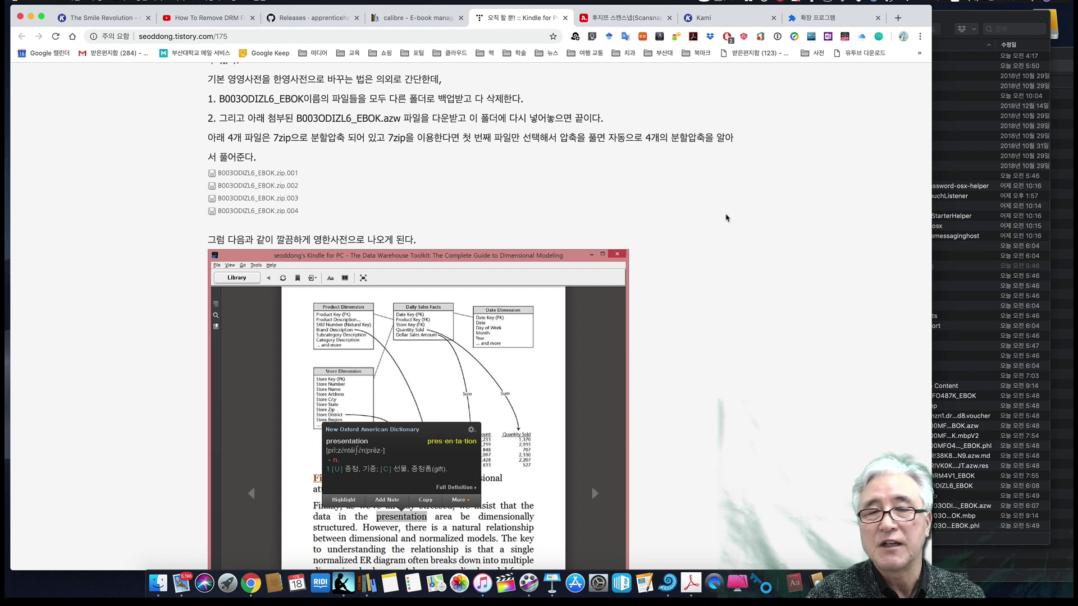
# Switch to Finder and toggle the display of hidden files off and on again so the Library (라이브러리) folder is shown
pyautogui.click(970, 63)
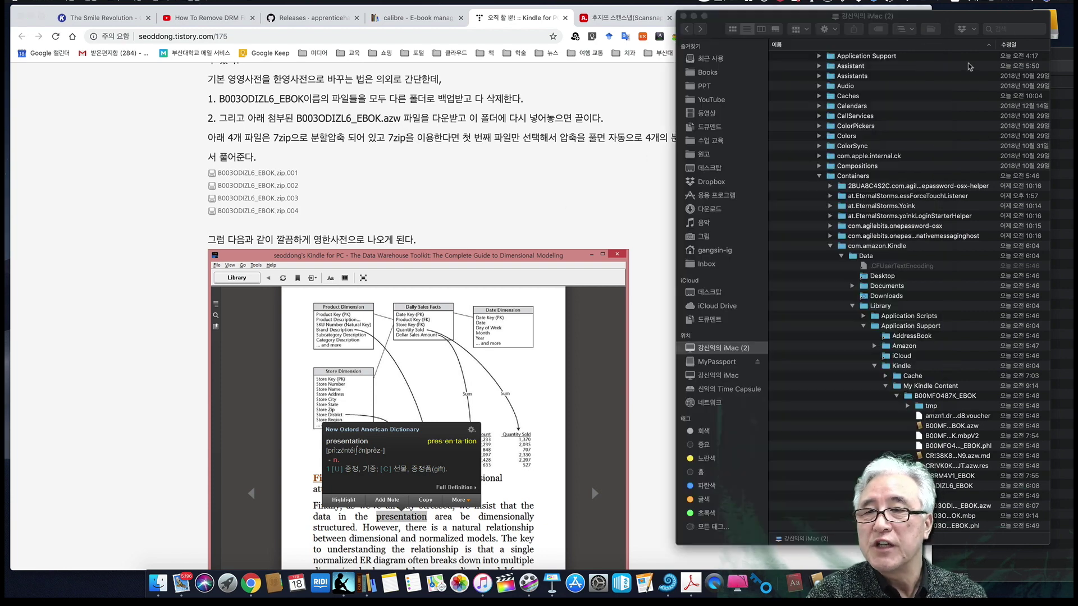
pyautogui.scroll(3, 784, 332)
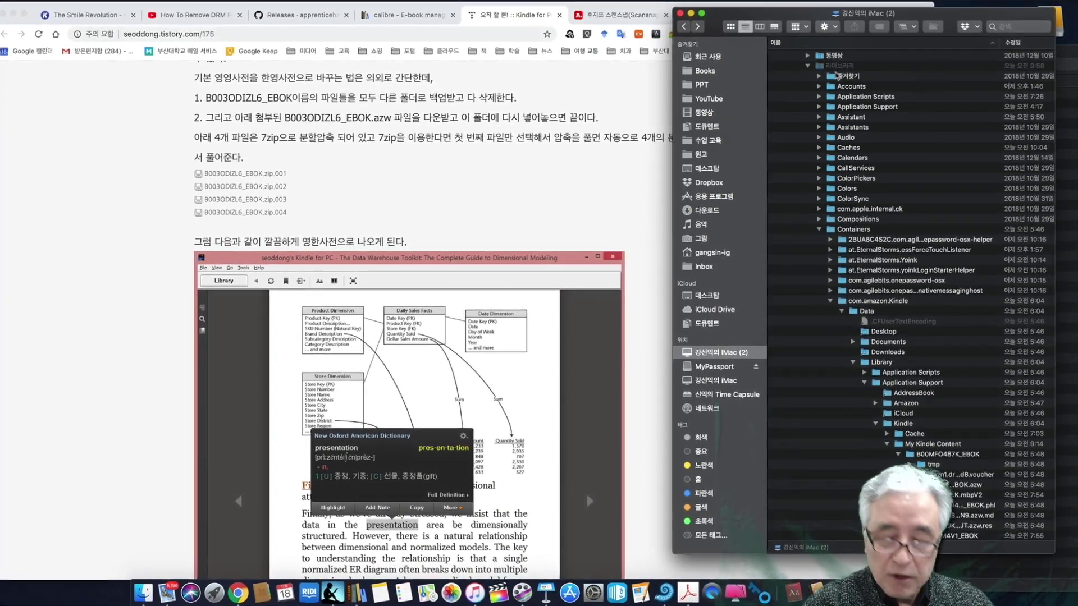
pyautogui.scroll(15, 837, 75)
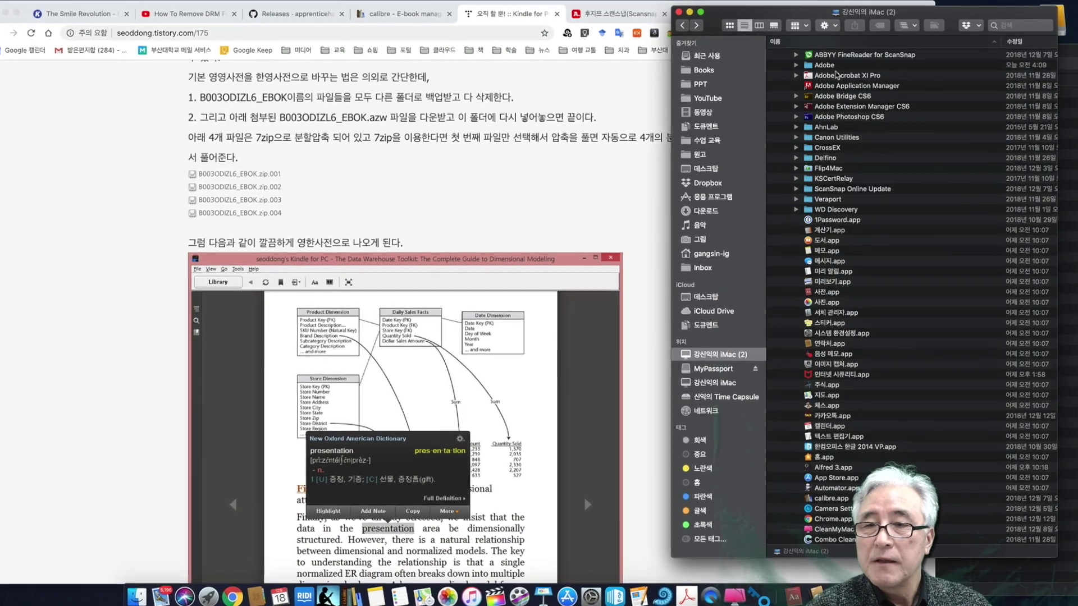
pyautogui.press('shift+super+period')
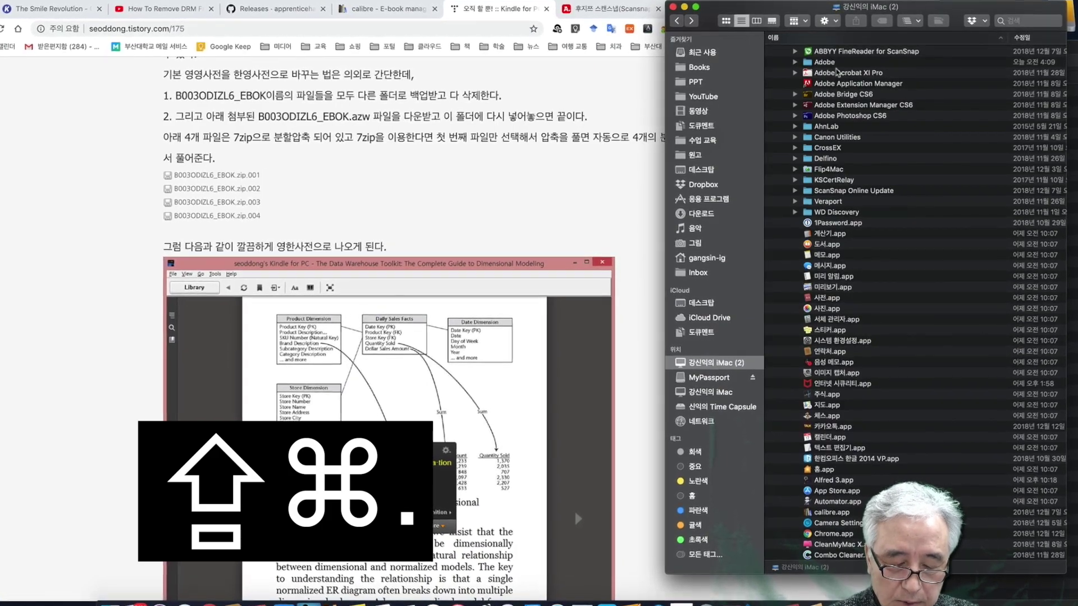
pyautogui.press('shift+super+period')
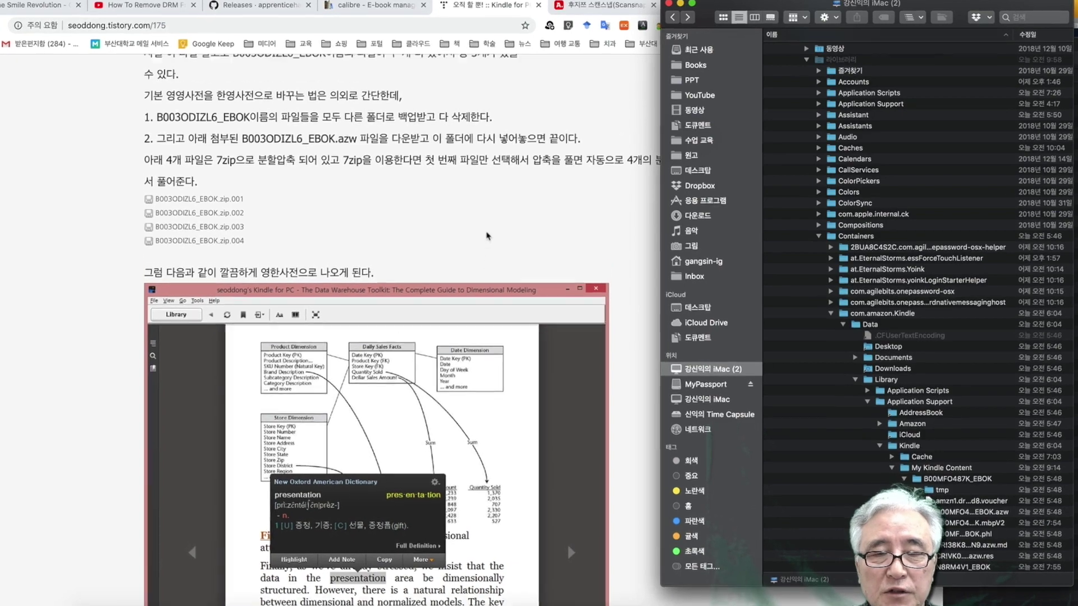
# Find the Mac dictionary path in the blog post and follow it in Finder to the B003ODIZL6_EBOK folder inside My Kindle Content
pyautogui.scroll(-15, 522, 236)
pyautogui.scroll(5, 503, 229)
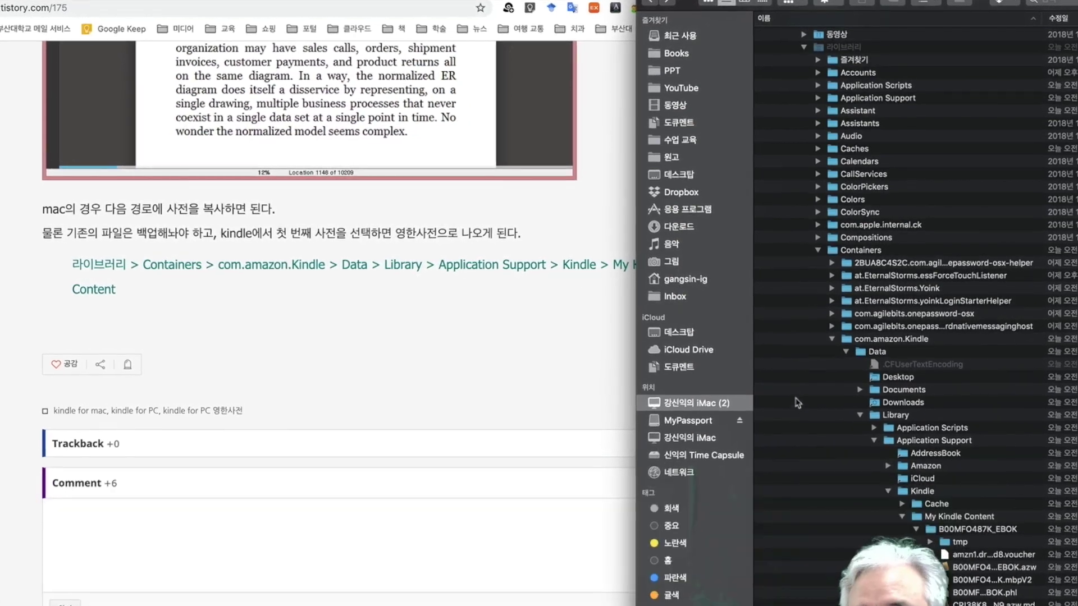
pyautogui.scroll(-5, 872, 304)
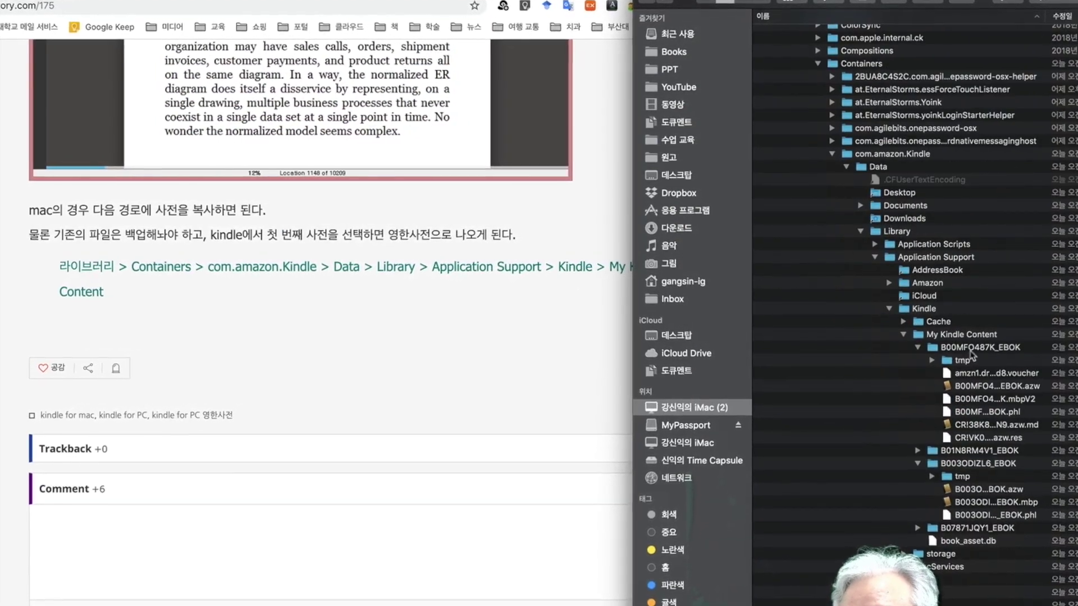
pyautogui.scroll(-3, 892, 360)
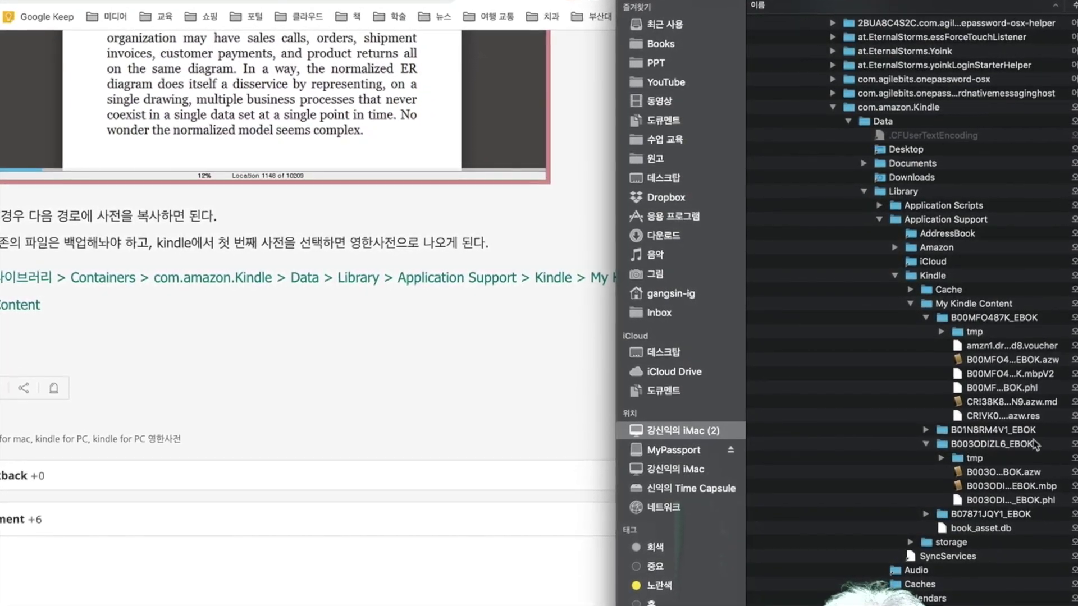
# Switch to the Kindle book Dirt Is Good and look up "audiovisual", "engaging" and "playground" in the pop-up dictionary, closing each definition
pyautogui.scroll(-2, 944, 466)
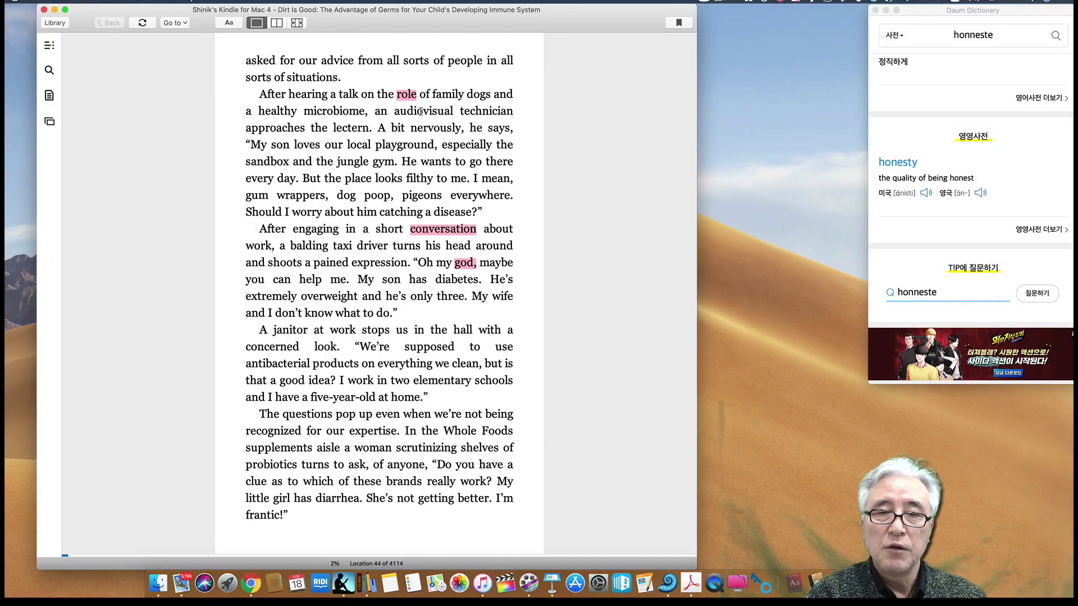
pyautogui.doubleClick(237, 96)
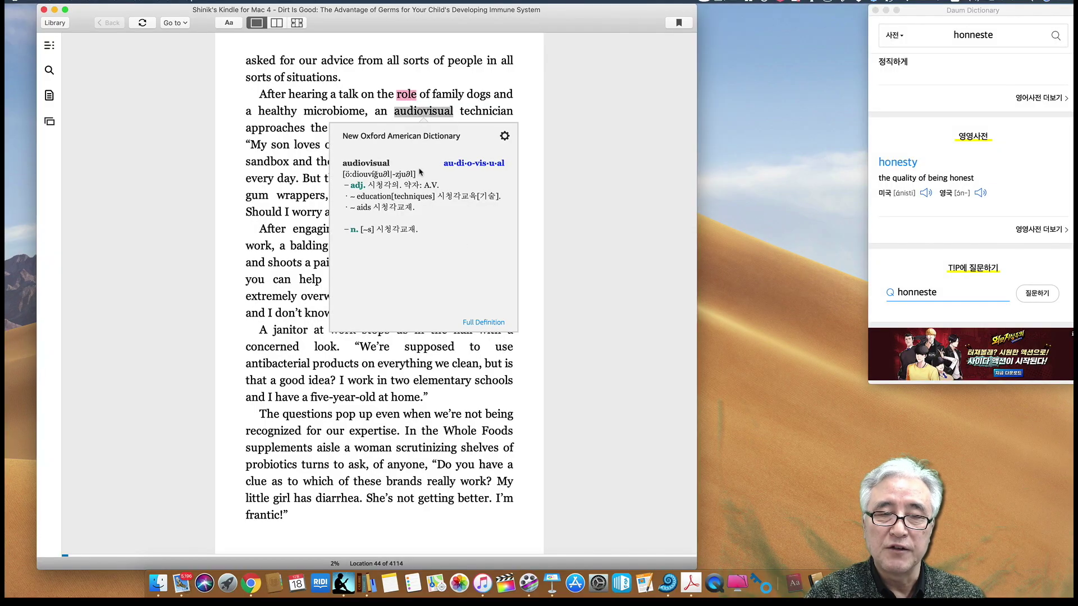
pyautogui.doubleClick(328, 109)
pyautogui.click(471, 158)
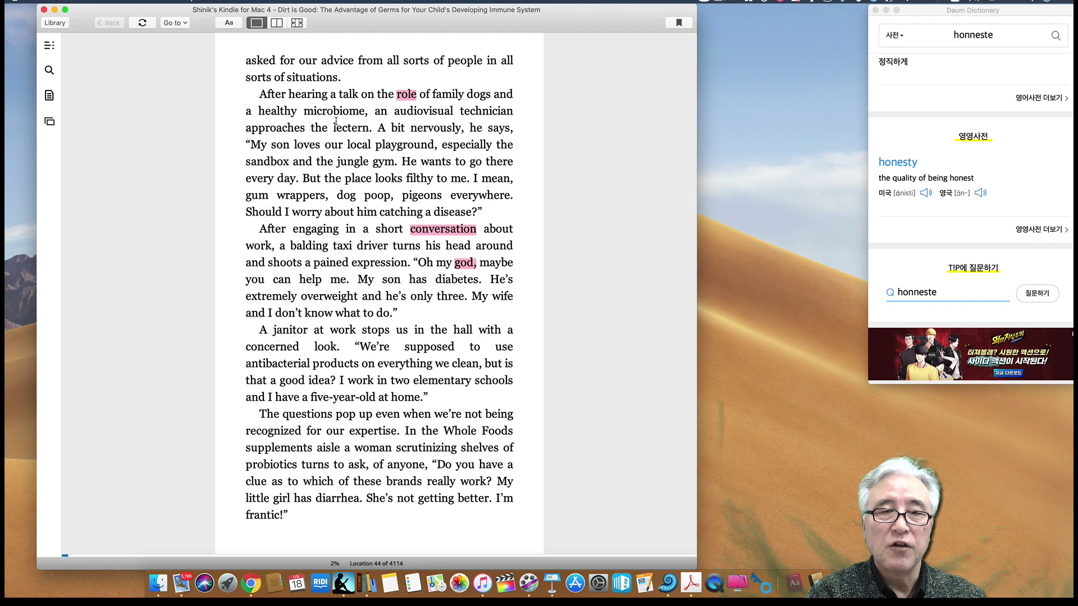
pyautogui.doubleClick(315, 229)
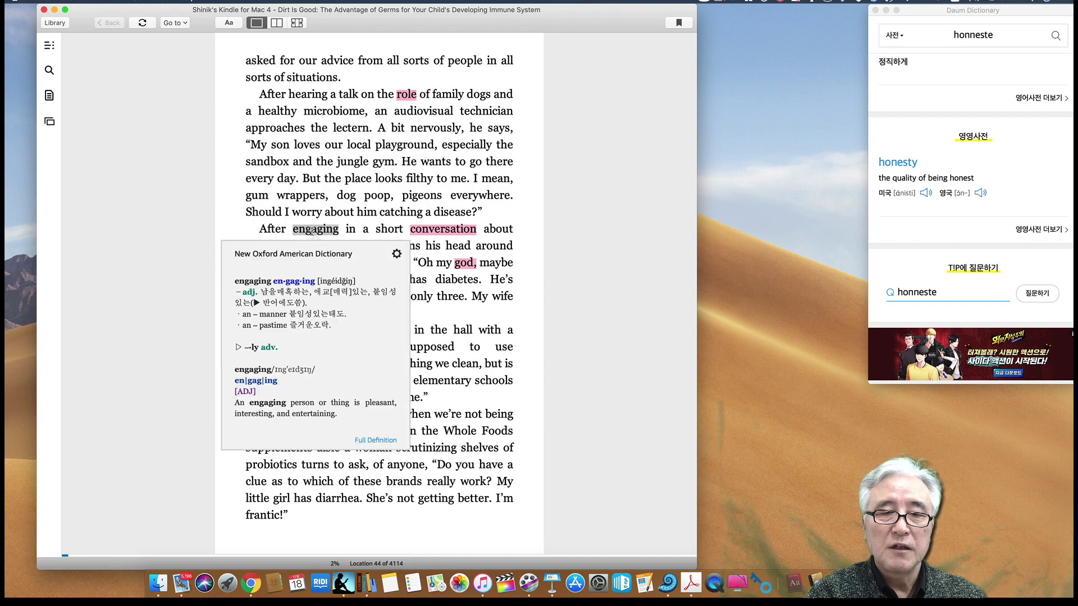
pyautogui.click(457, 327)
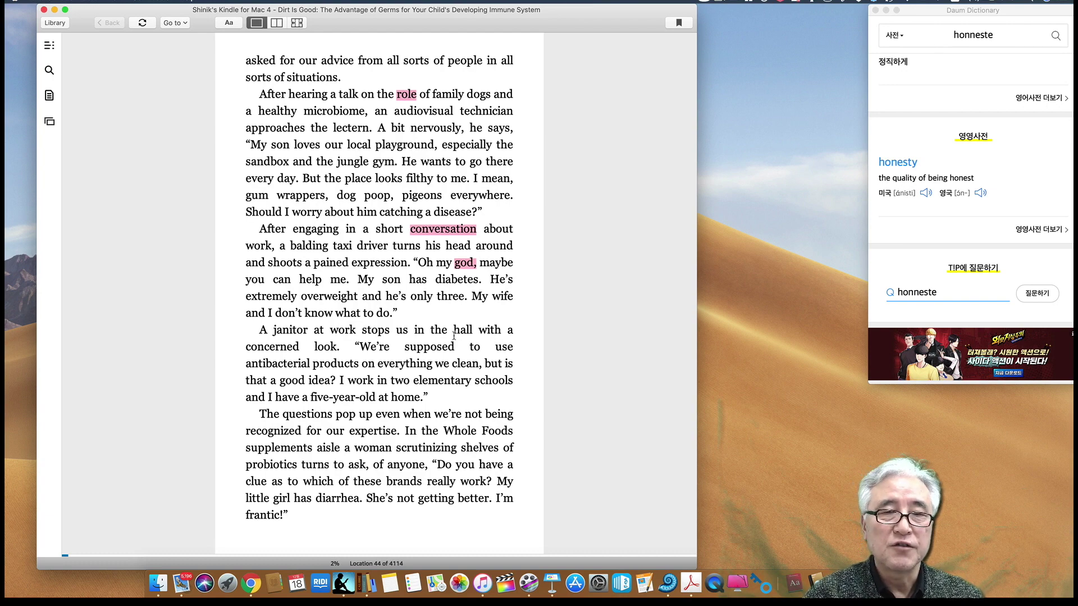
pyautogui.doubleClick(402, 145)
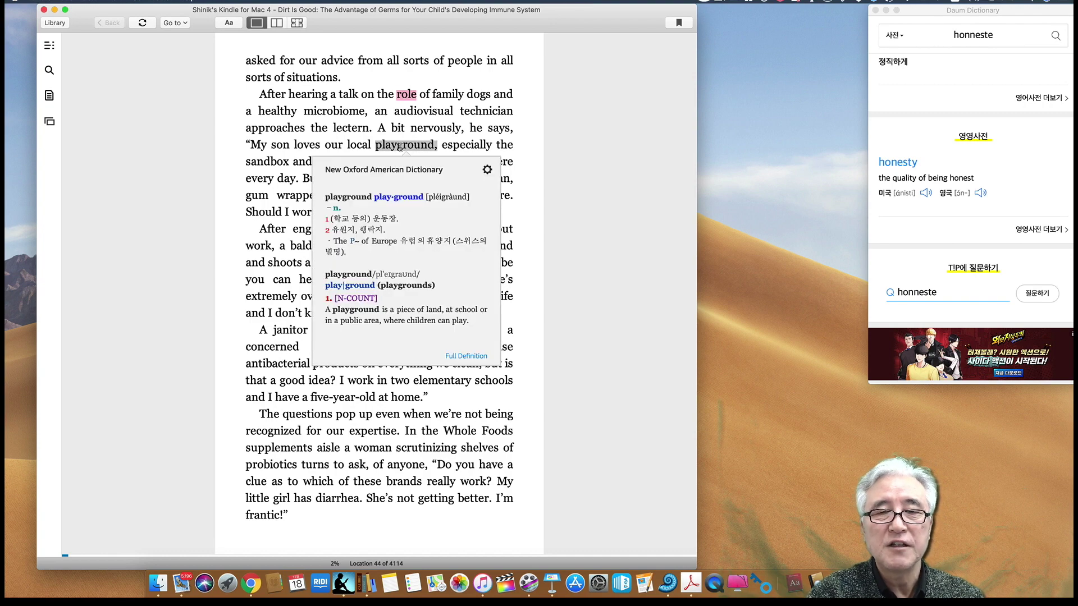
pyautogui.click(467, 119)
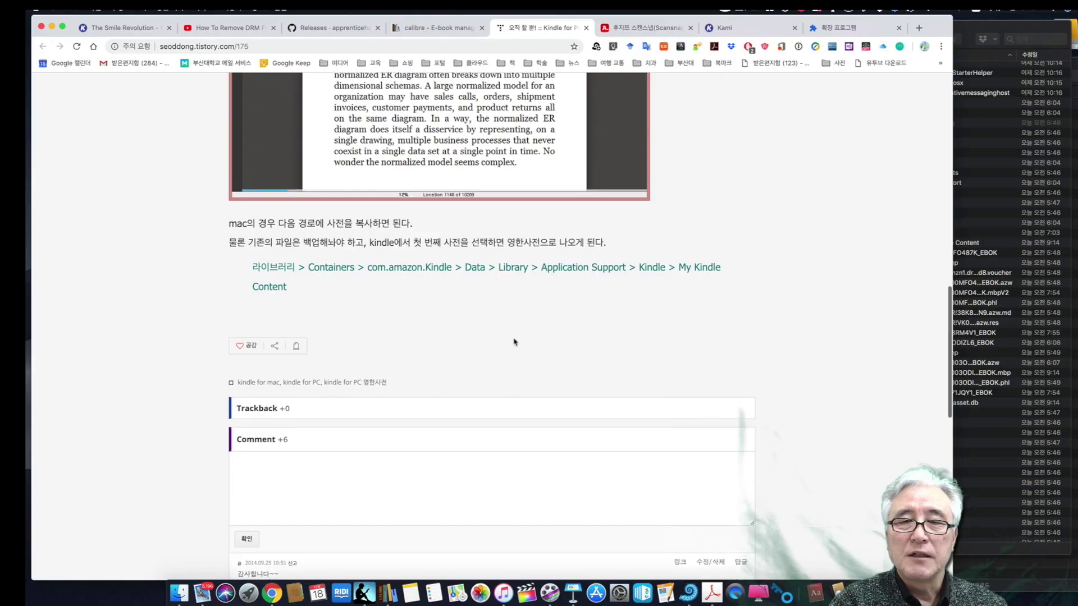
# Return to the start of the blog's dictionary post, view the calibre website and calibre's library window, and go back to the browser
pyautogui.scroll(15, 522, 344)
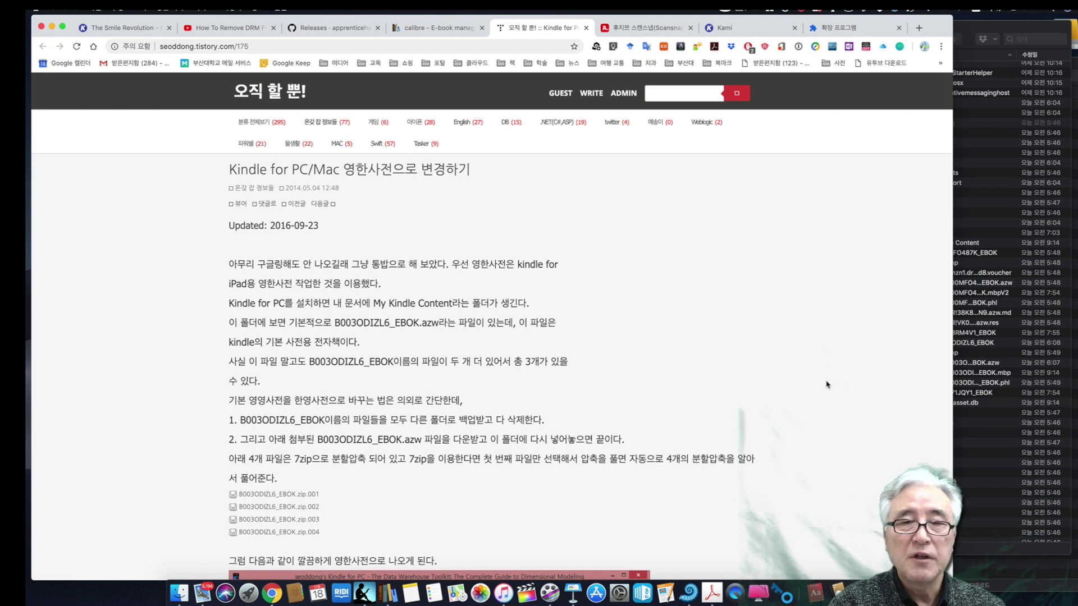
pyautogui.click(433, 33)
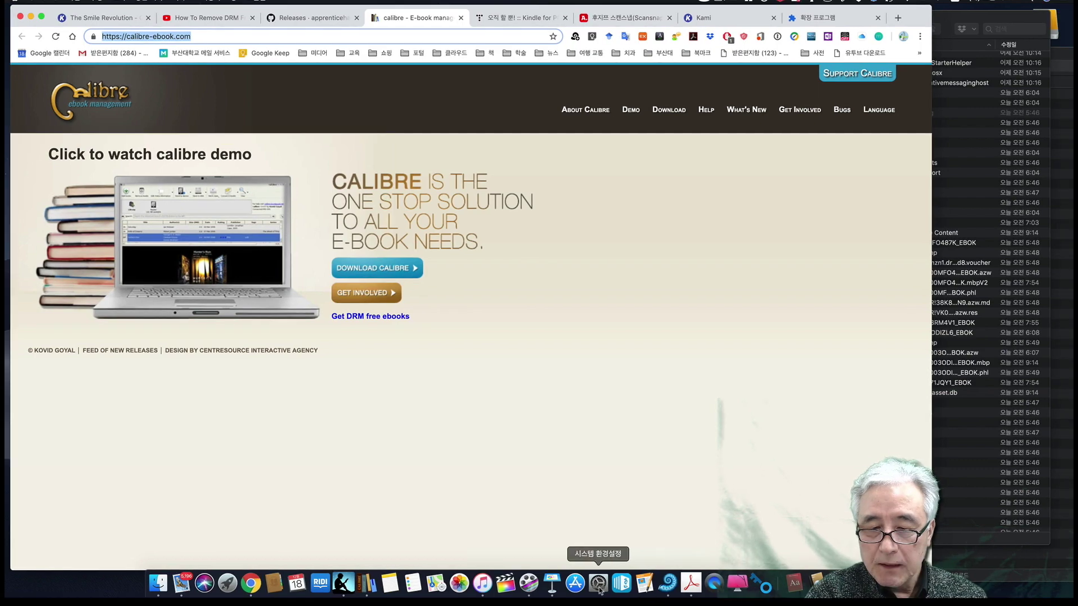
pyautogui.hotkey('ctrl', 'Right')
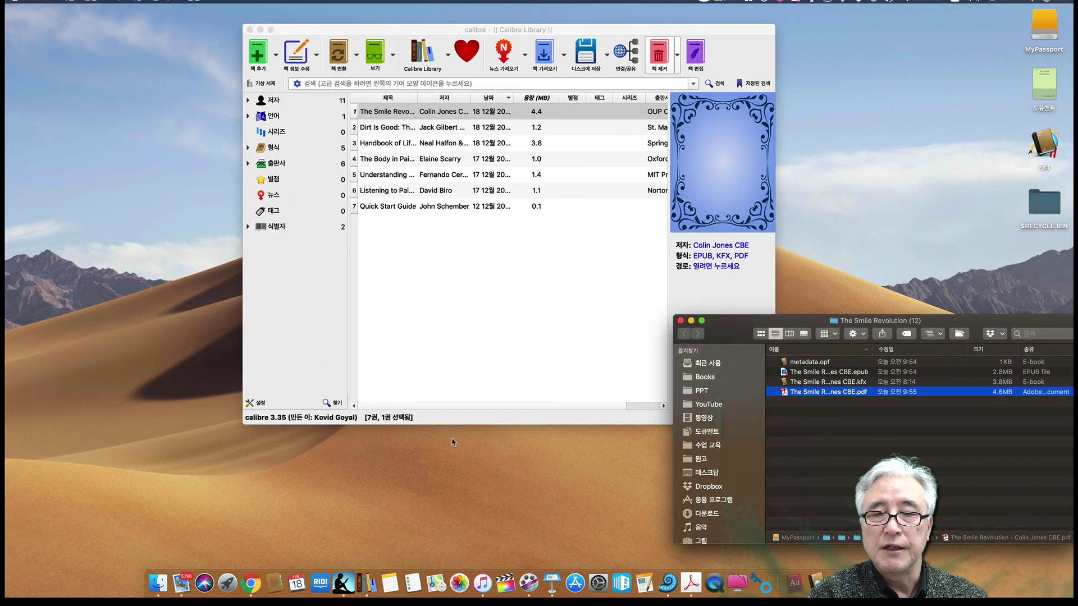
pyautogui.click(554, 371)
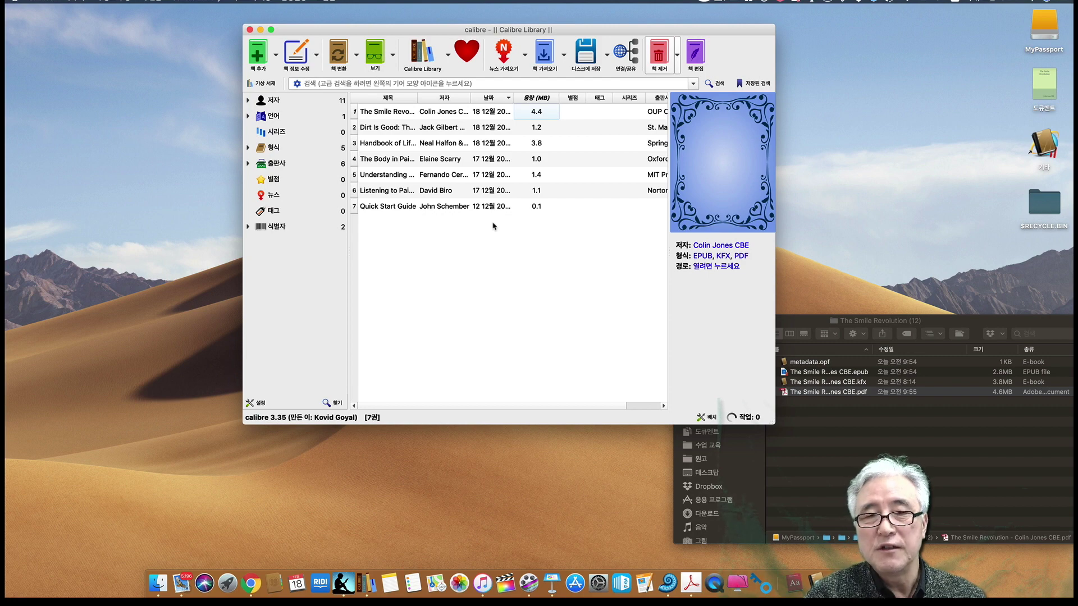
pyautogui.hotkey('ctrl', 'Left')
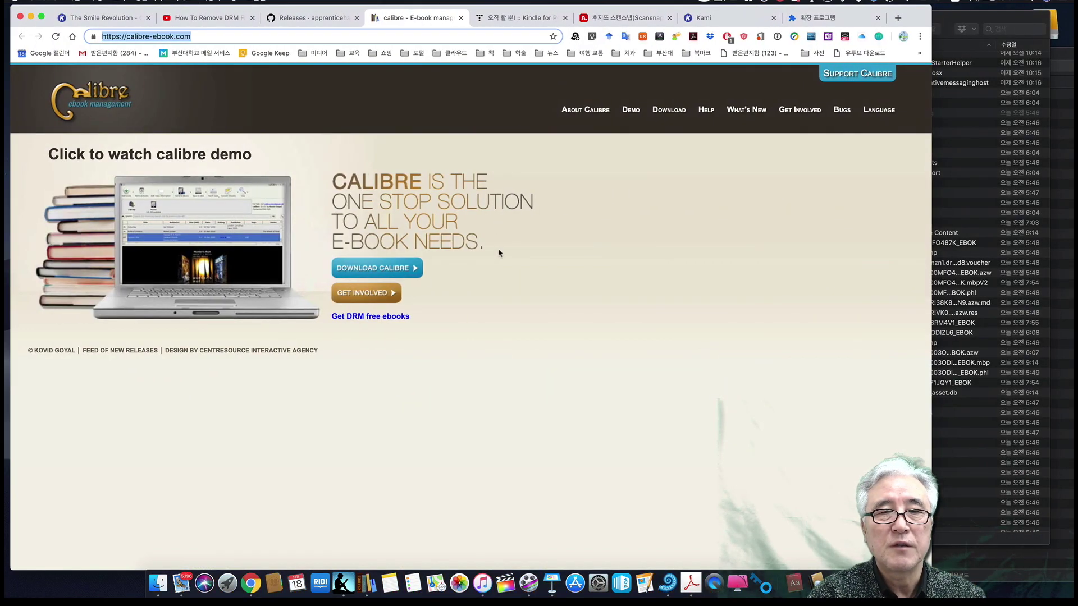
# Examine the v6.6.1 and v6.6.0 releases of DeDRM_tools on GitHub and show the Downloads (다운로드) folder in a new Finder window
pyautogui.click(290, 20)
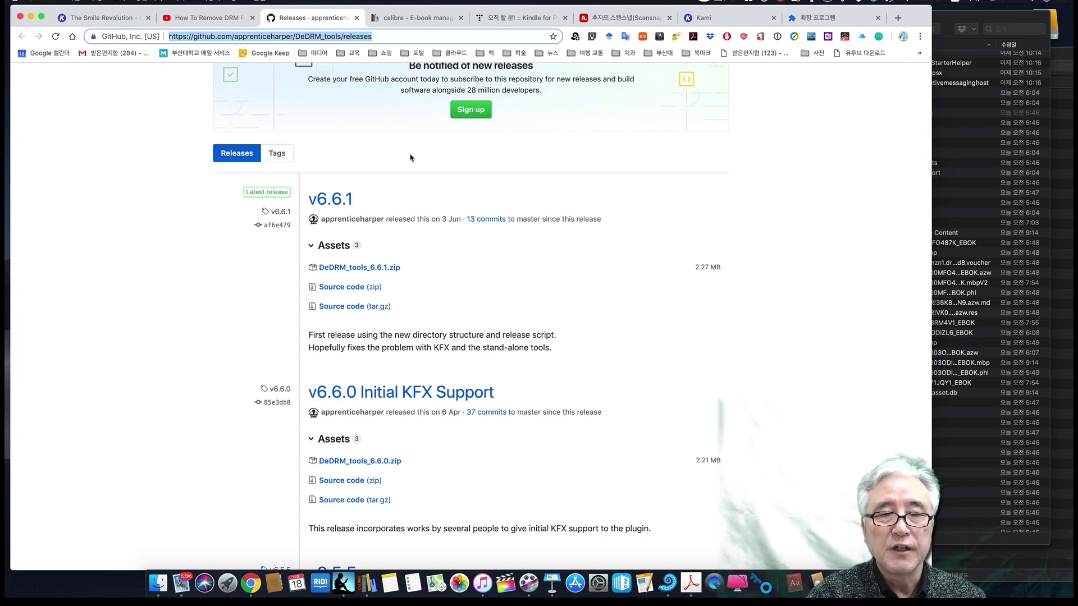
pyautogui.scroll(3, 411, 158)
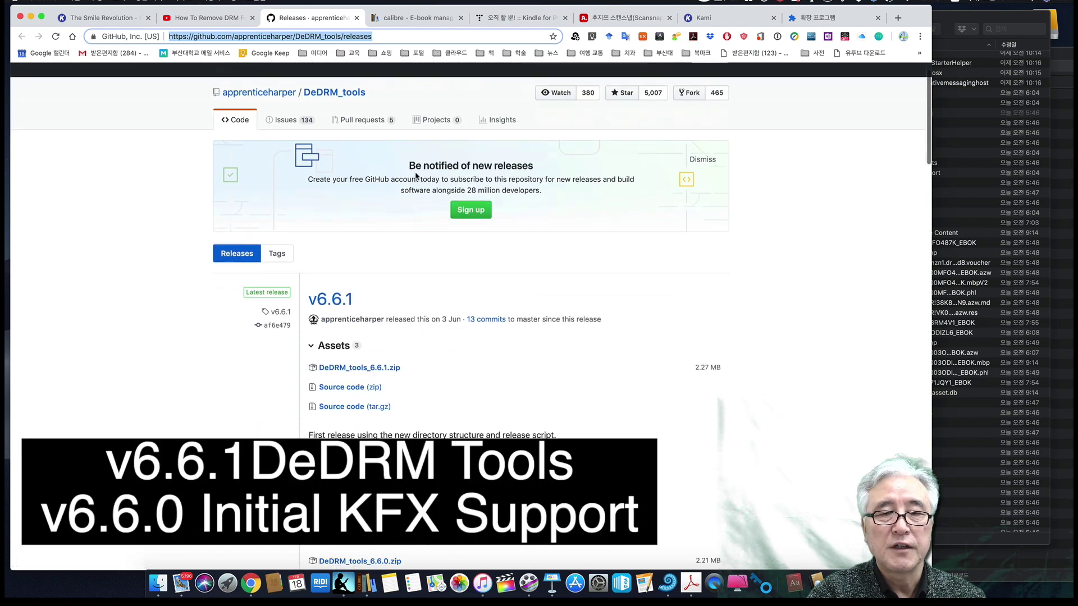
pyautogui.scroll(-5, 416, 176)
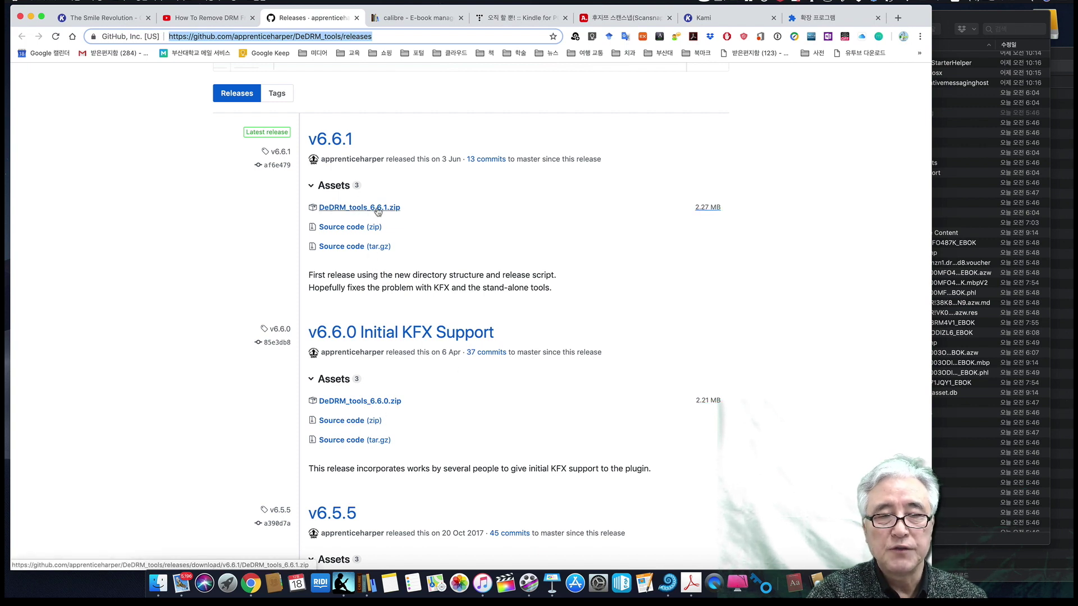
pyautogui.click(1044, 84)
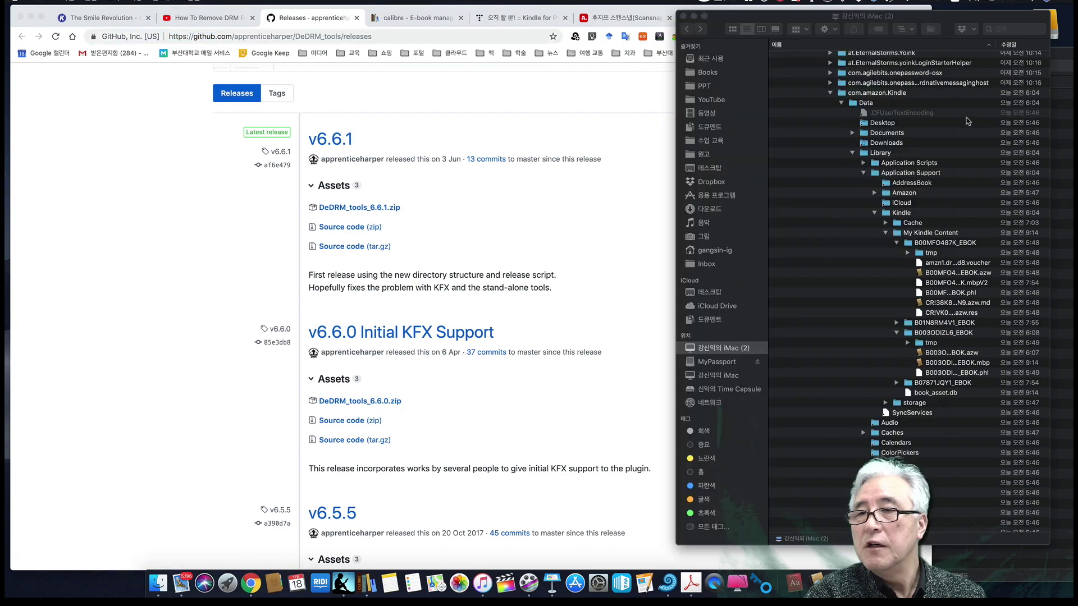
pyautogui.press('super+n')
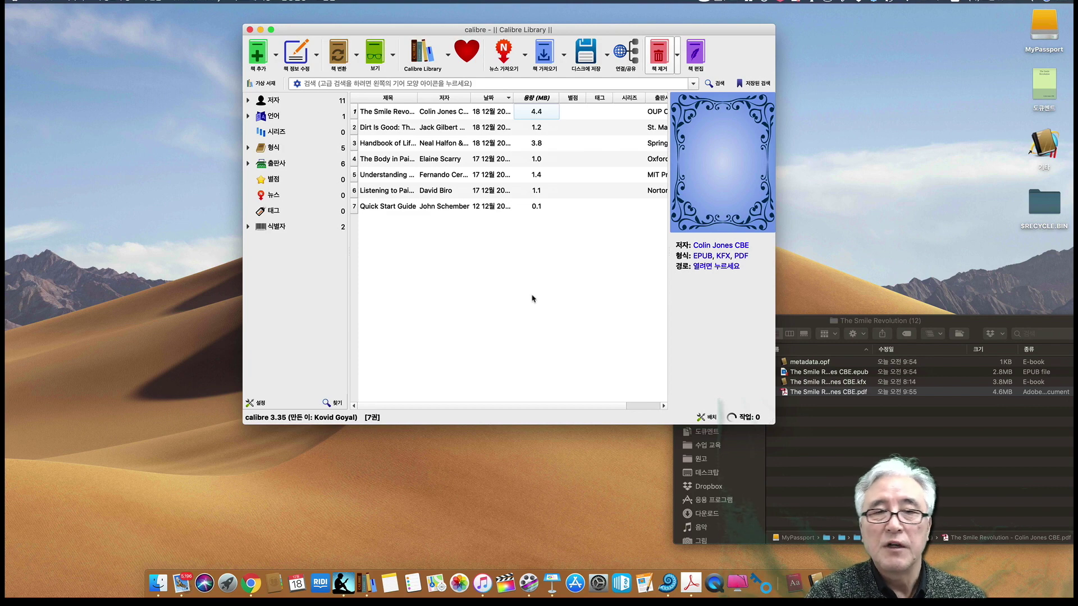
# Switch to calibre and open the plugin (플러그인) settings in its preferences
pyautogui.click(37, 3)
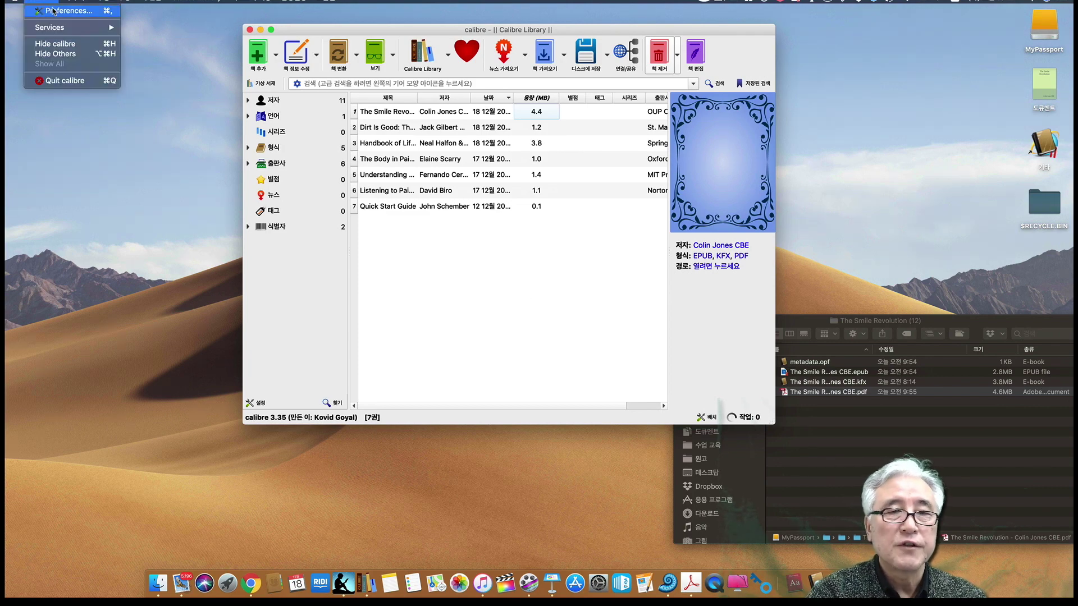
pyautogui.click(54, 11)
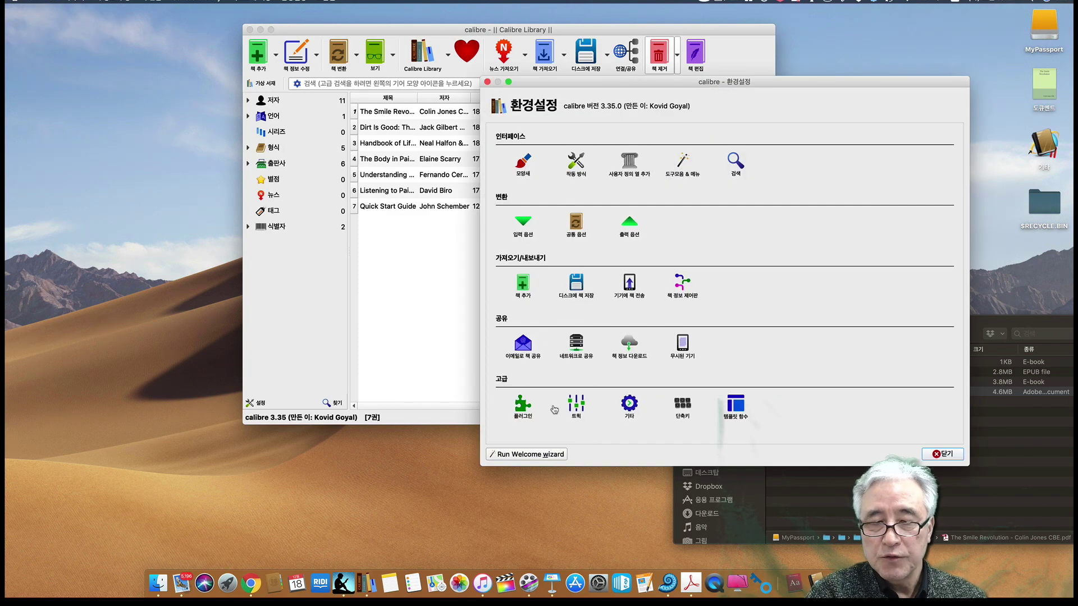
pyautogui.click(523, 406)
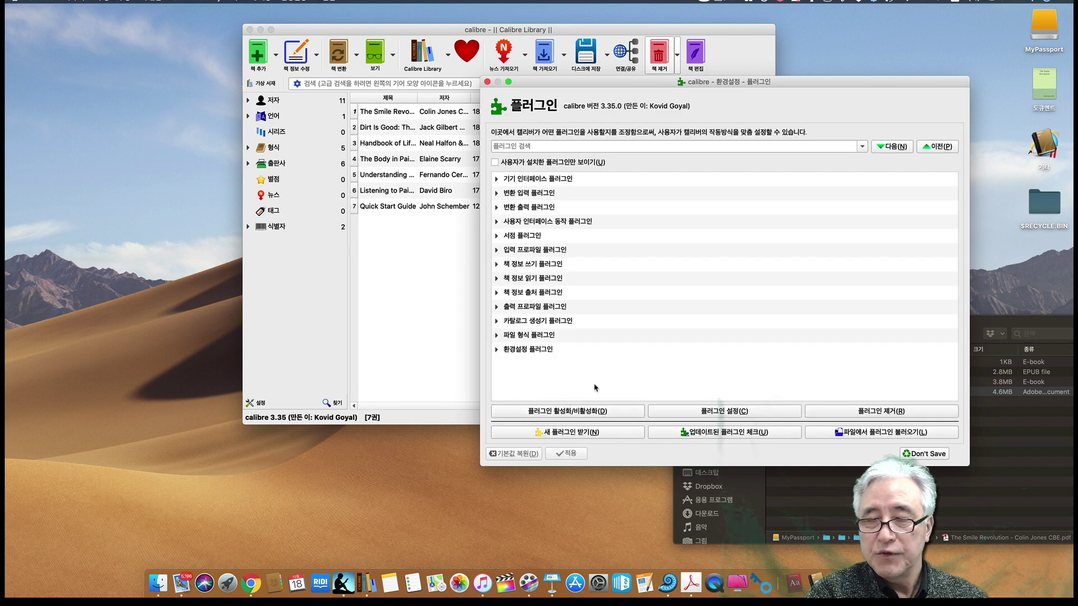
# Point out DeDRM_tools_6.6.1.zip and KFX Input.zip in Downloads as plugin files to load, and cancel without loading them
pyautogui.click(910, 436)
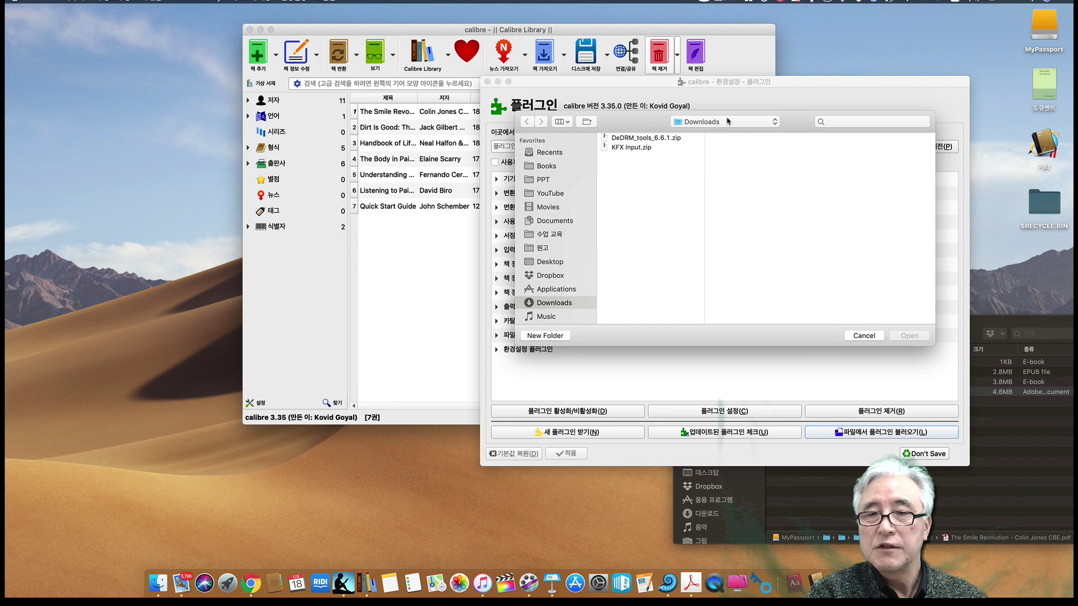
pyautogui.click(658, 139)
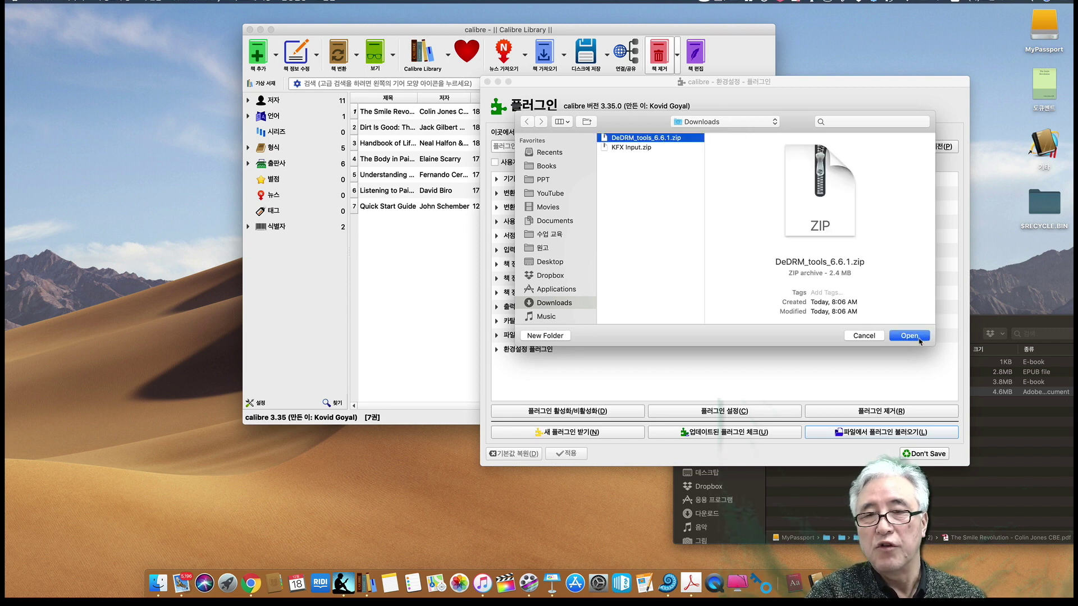
pyautogui.click(625, 149)
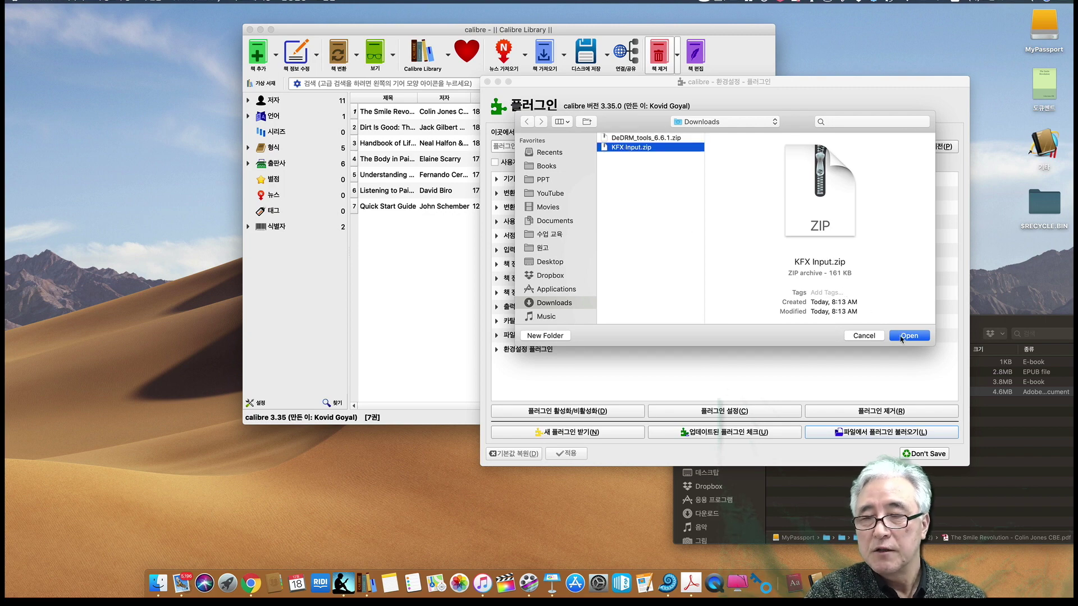
pyautogui.click(871, 339)
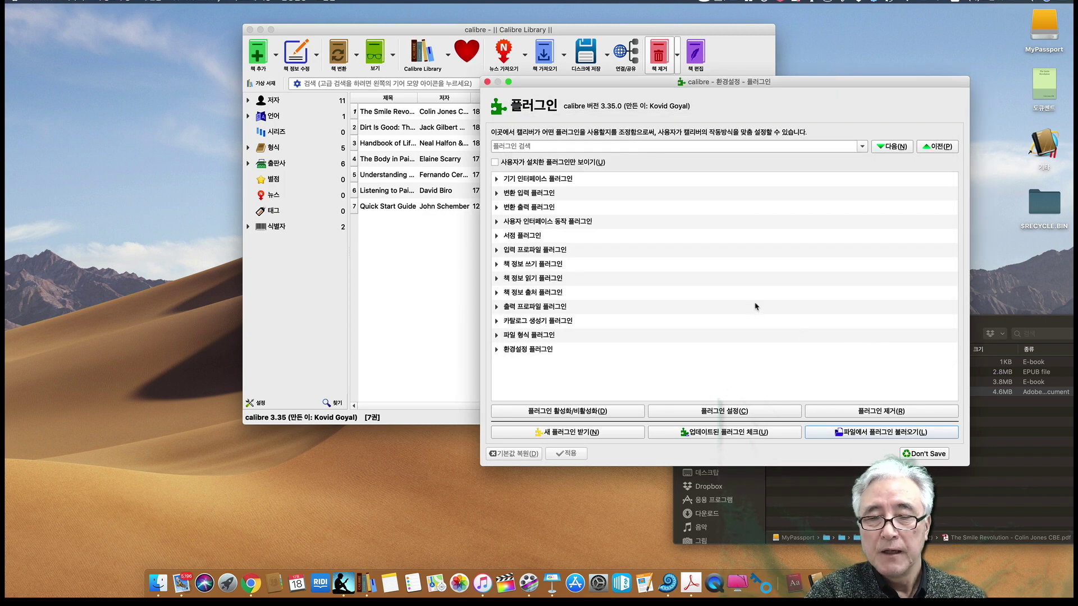
# Examine the DeDRM and KFX Input entries among the file type plugins (파일 형식 플러그인) and close calibre's preferences
pyautogui.click(497, 335)
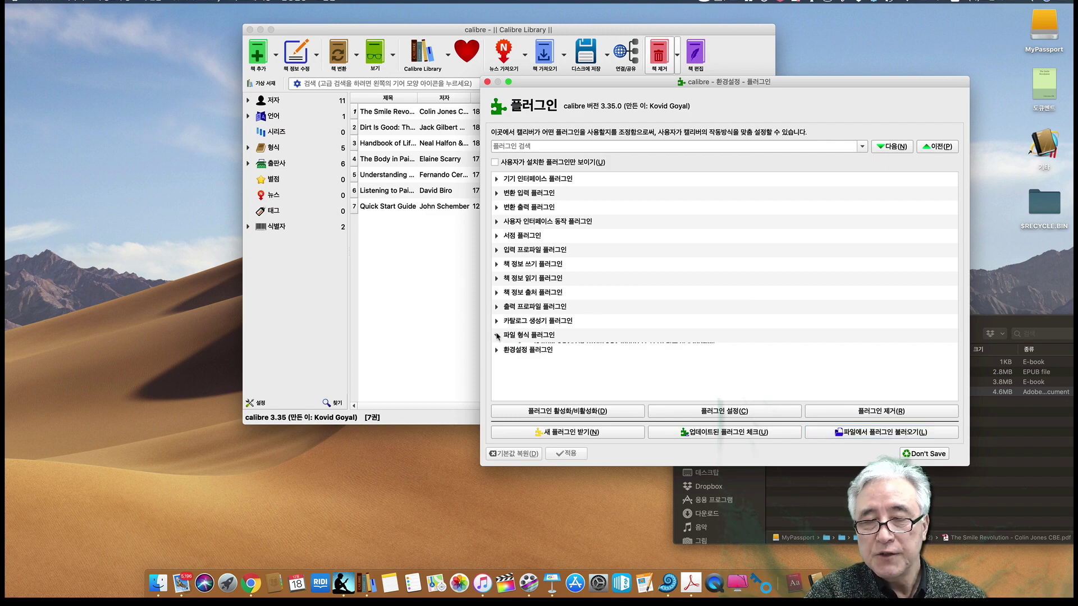
pyautogui.scroll(-3, 699, 266)
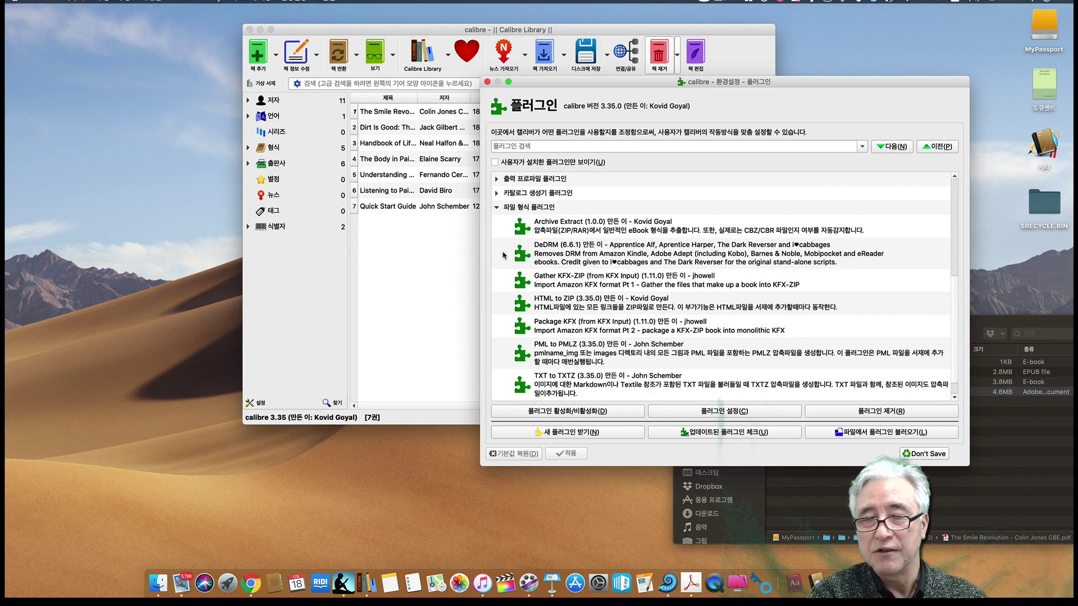
pyautogui.click(487, 82)
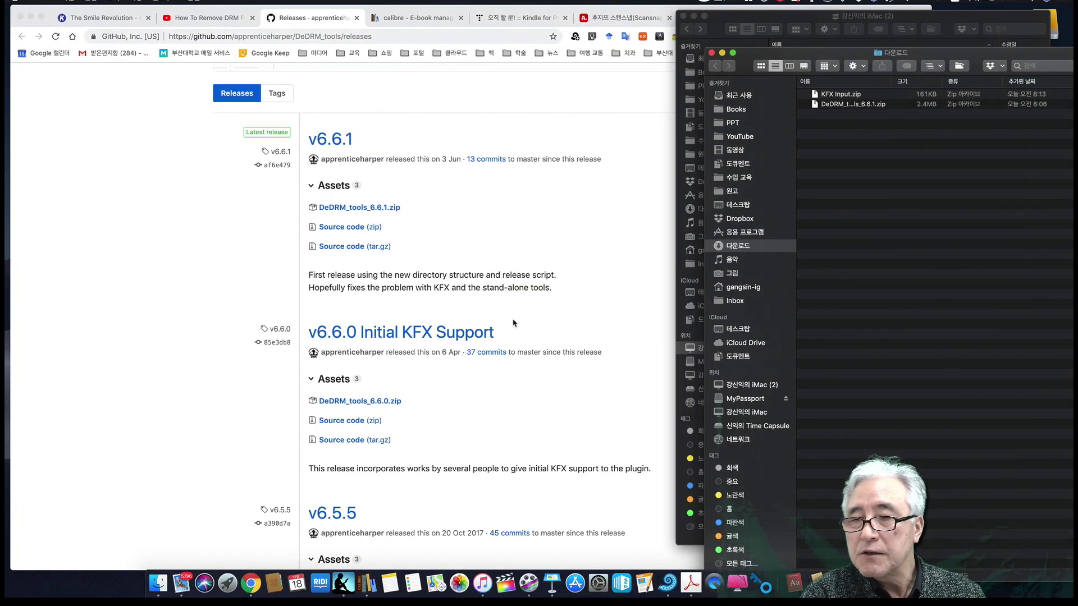
pyautogui.click(721, 24)
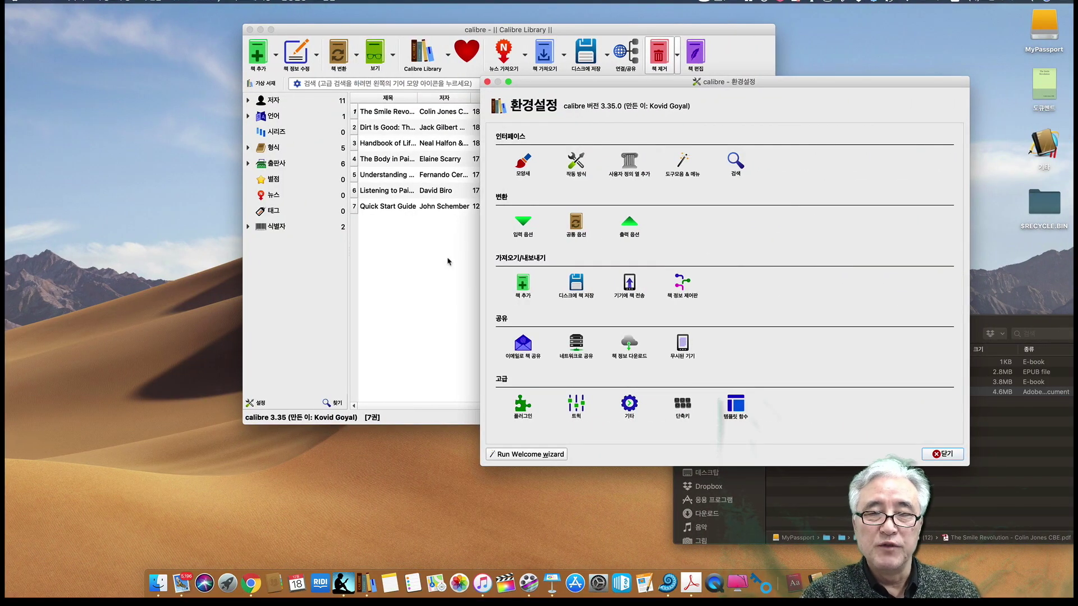
pyautogui.click(487, 82)
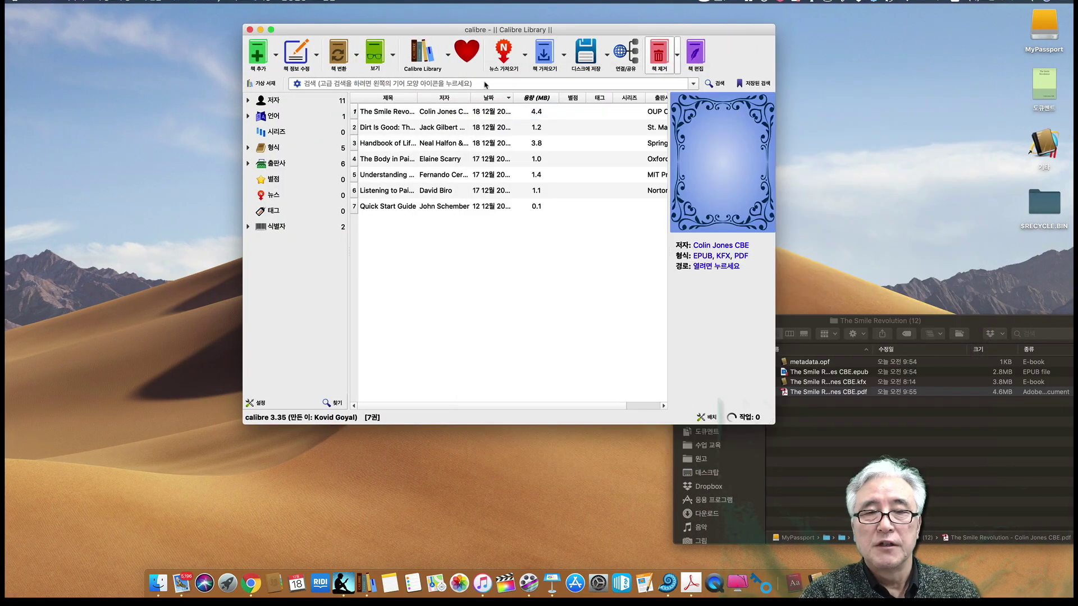
# Select The Smile Revolution in the calibre library and widen the title (제목) column to fit its full name
pyautogui.click(378, 114)
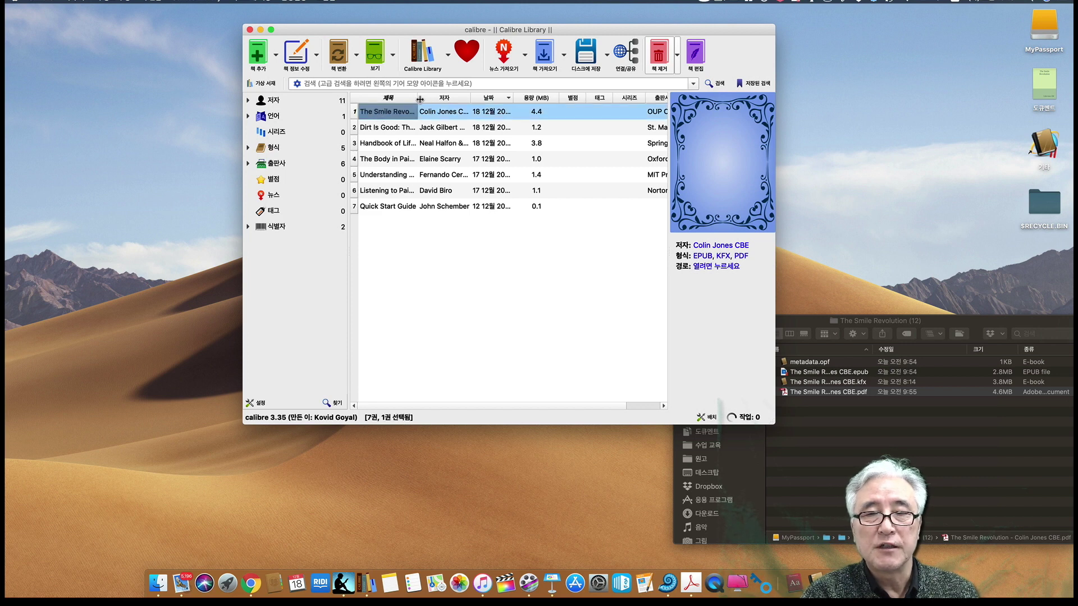
pyautogui.moveTo(416, 99); pyautogui.dragTo(463, 100)
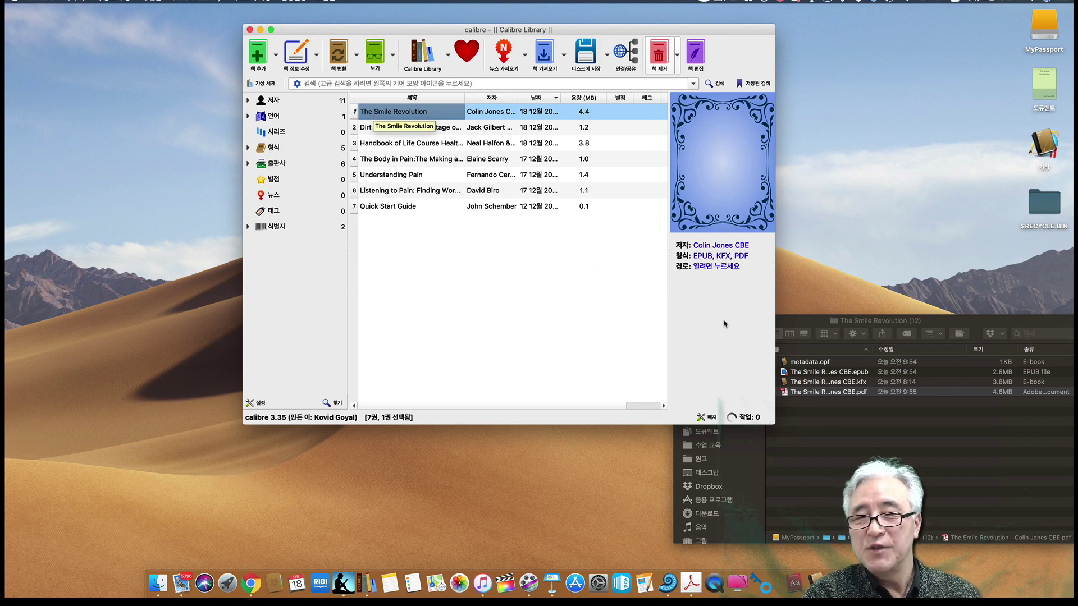
pyautogui.click(371, 111)
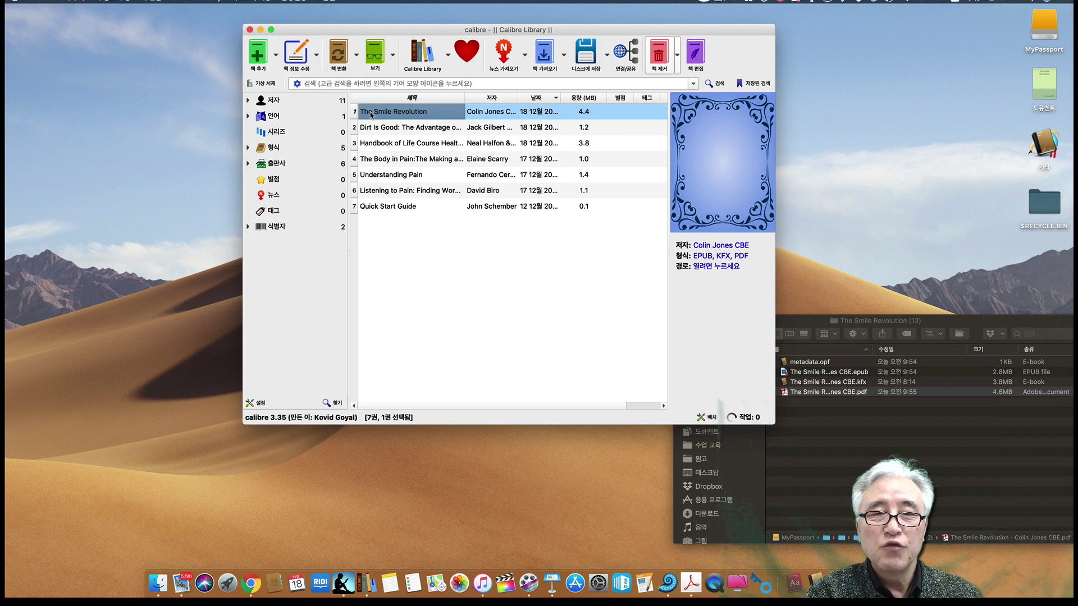
# Open the conversion settings for The Smile Revolution and set the output format to PDF
pyautogui.click(351, 70)
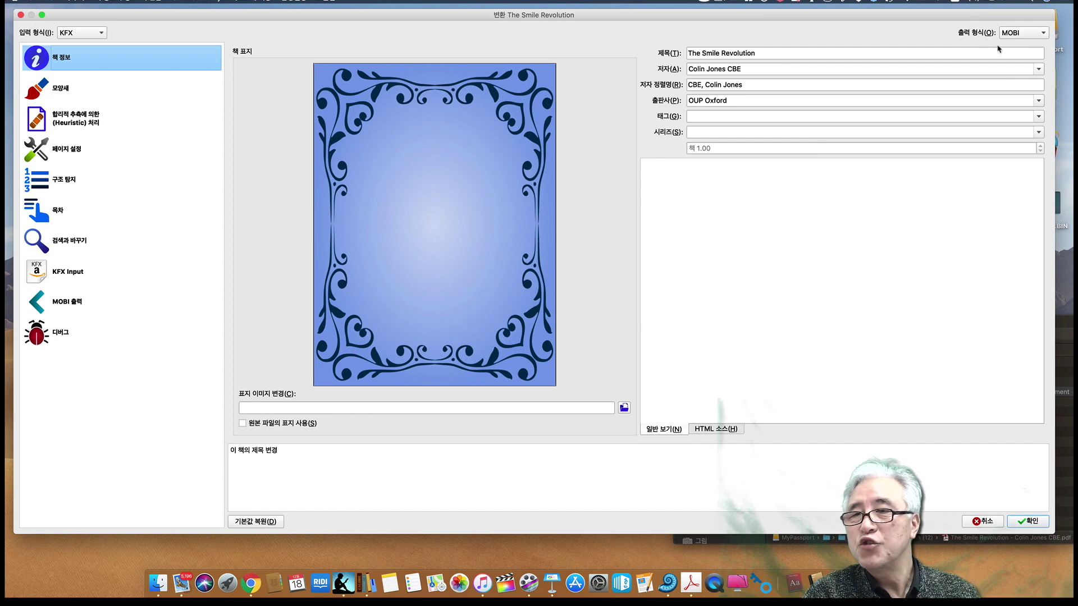
pyautogui.click(1041, 36)
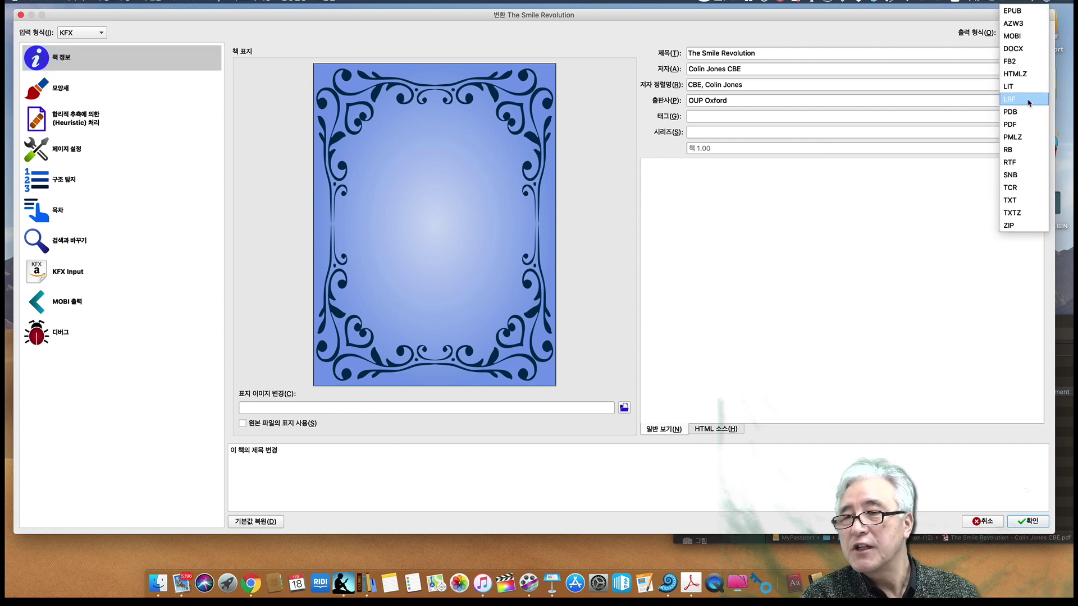
pyautogui.click(1016, 125)
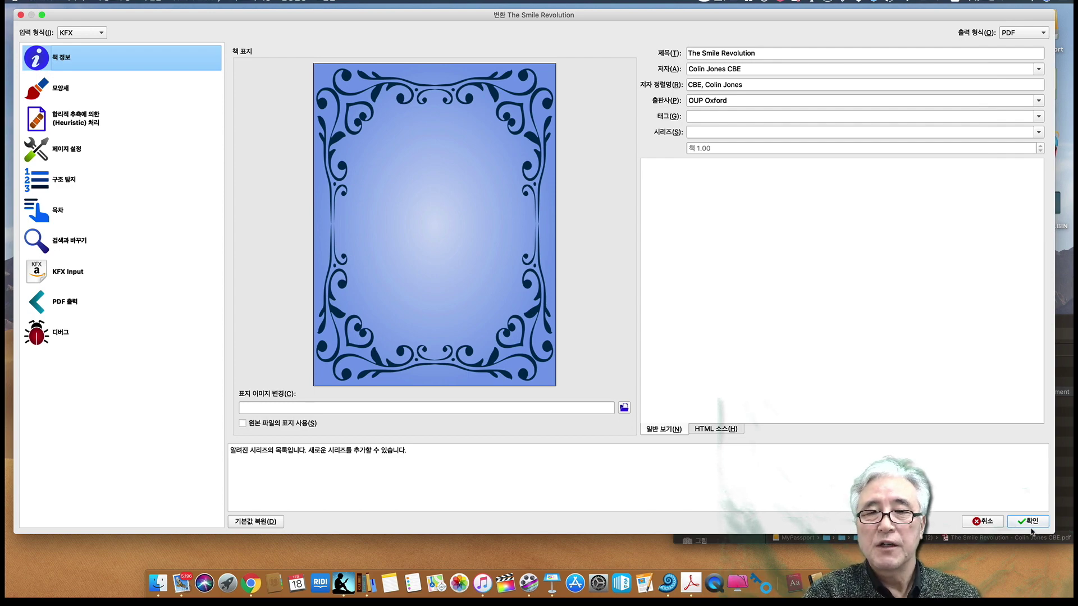
# Close the conversion settings without converting, open The Smile Revolution's book folder from its calibre details, and reposition the folder window
pyautogui.click(21, 15)
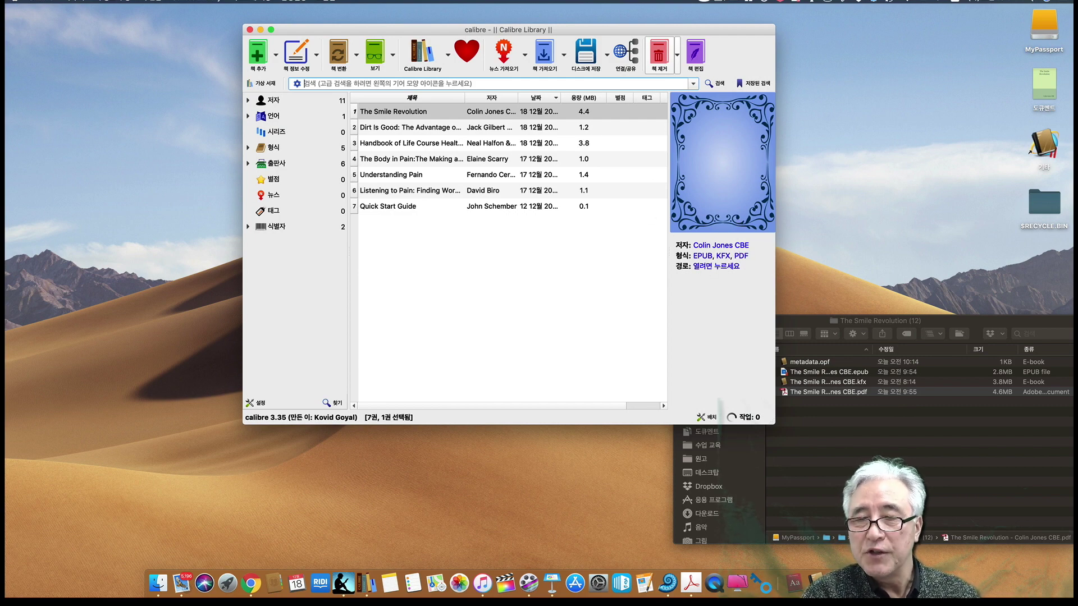
pyautogui.click(712, 268)
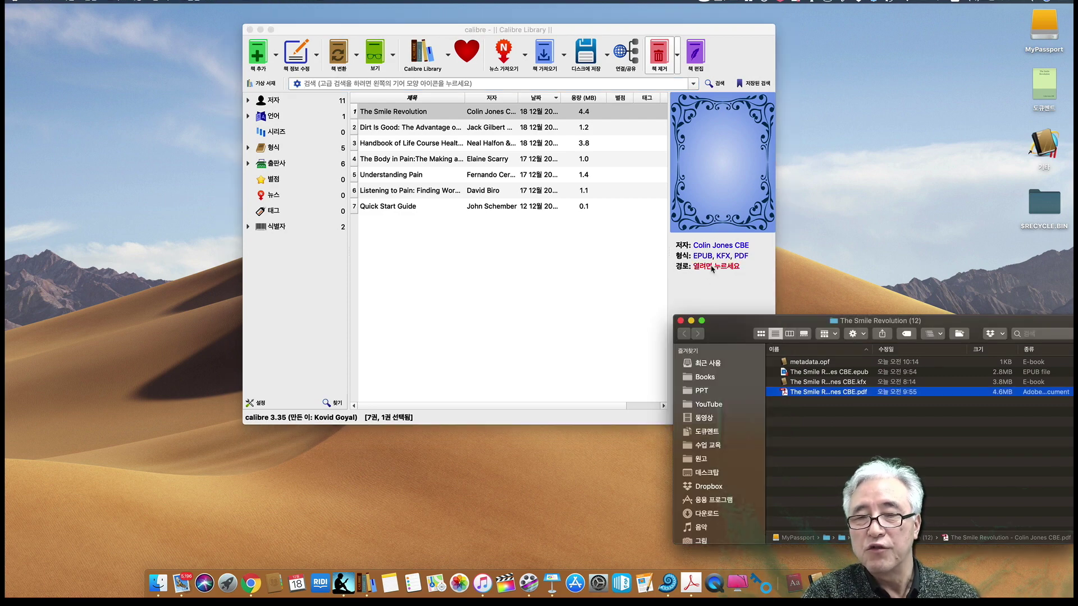
pyautogui.moveTo(740, 329); pyautogui.dragTo(539, 155)
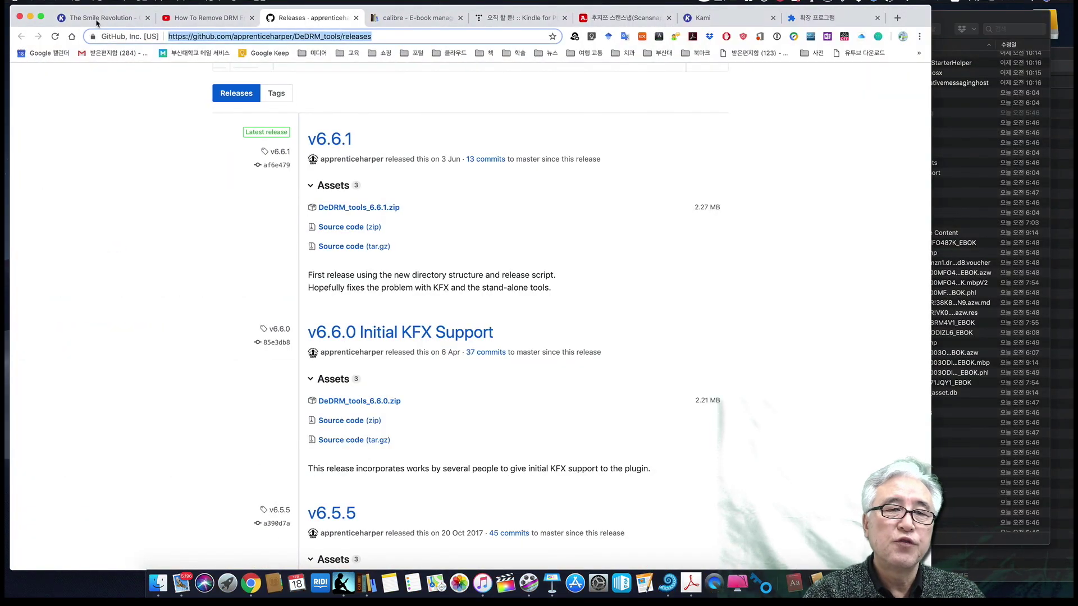
# Switch to The Smile Revolution PDF in Kami in Chrome and look up word meanings on the Acknowledgements pages
pyautogui.click(96, 20)
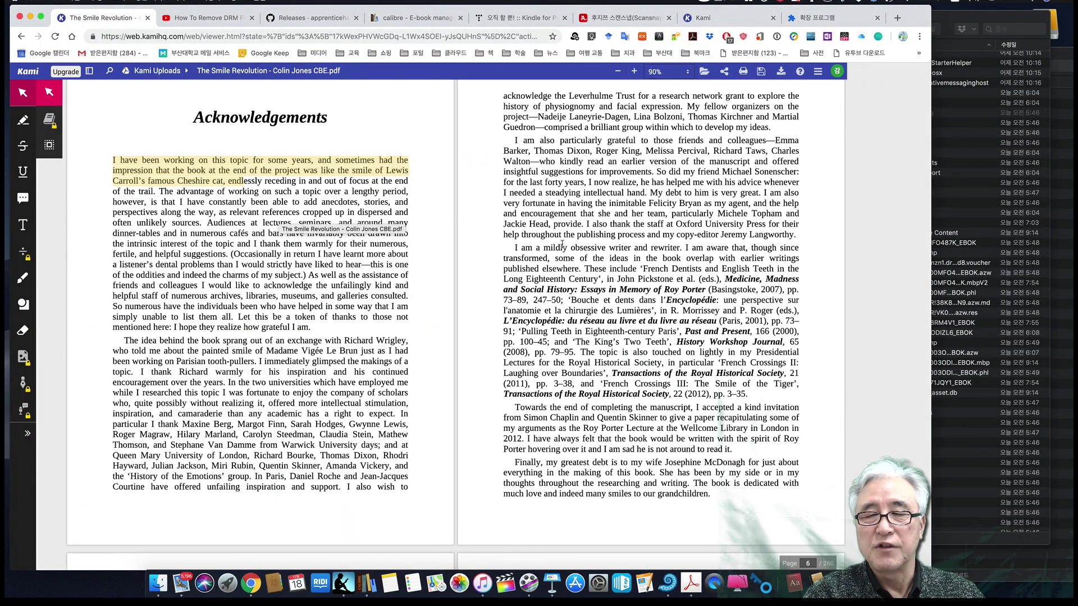
pyautogui.moveTo(562, 245)
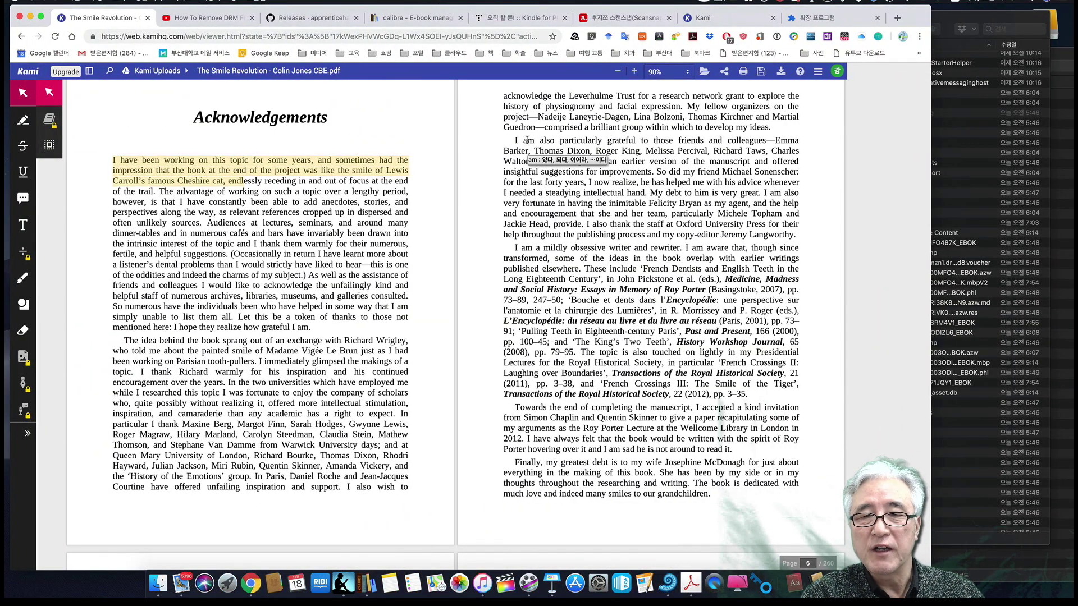
pyautogui.moveTo(629, 269)
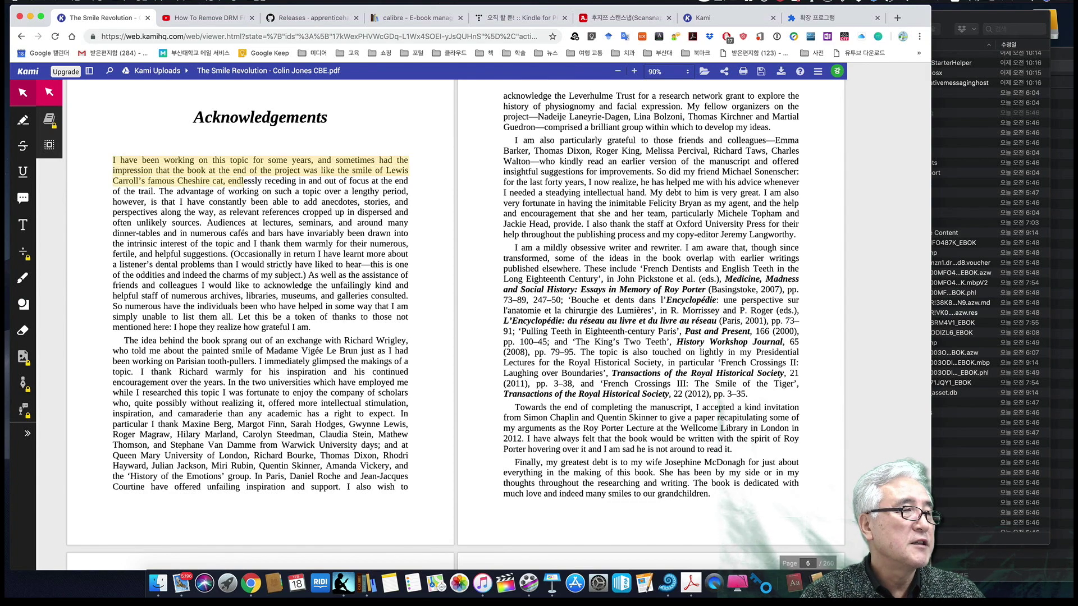
# Switch to DEVONthink, browse the Books database from the Understanding Pain PDF up to its top-level groups, and hide the app
pyautogui.press('super+Tab')
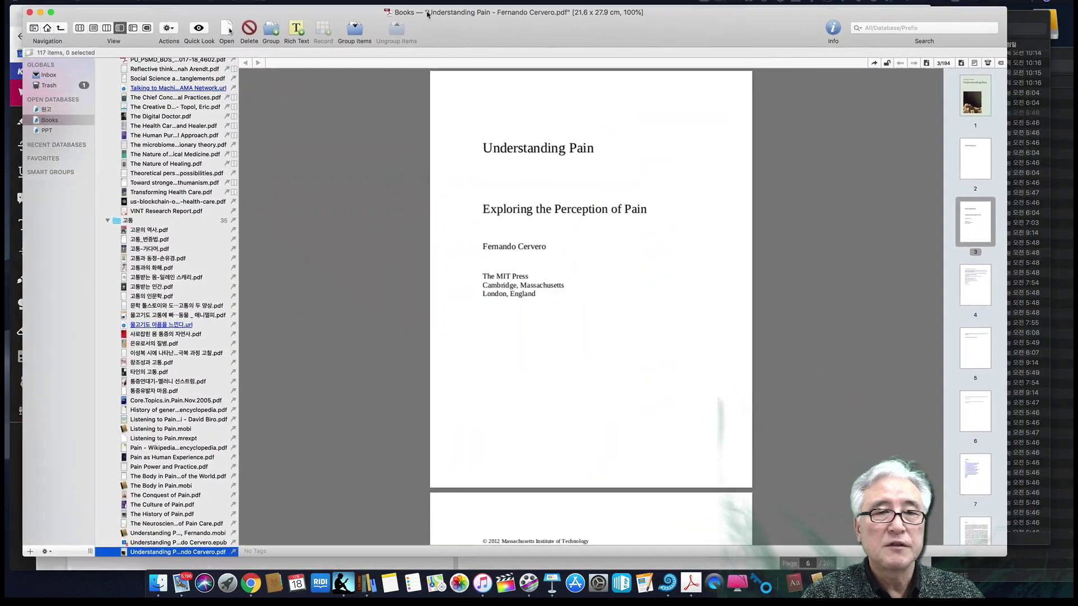
pyautogui.moveTo(427, 14); pyautogui.dragTo(445, 11)
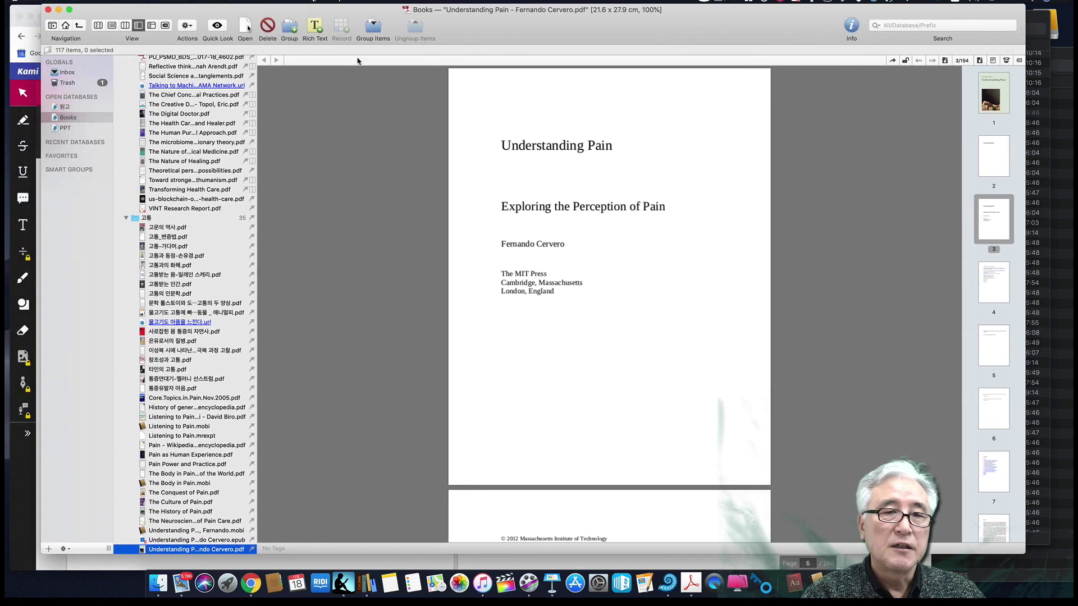
pyautogui.scroll(15, 170, 110)
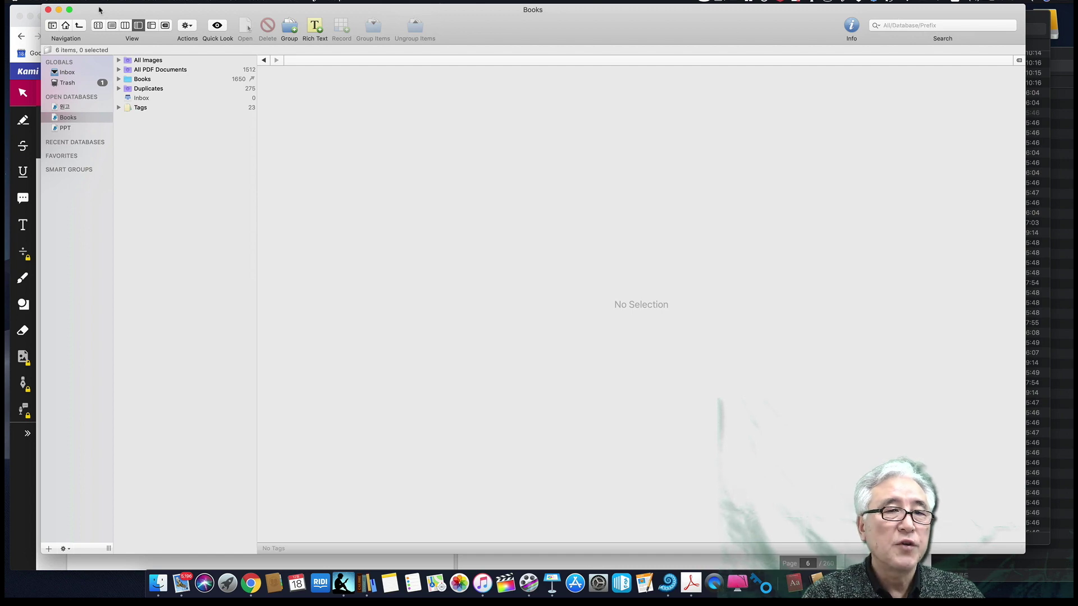
pyautogui.press('super+h')
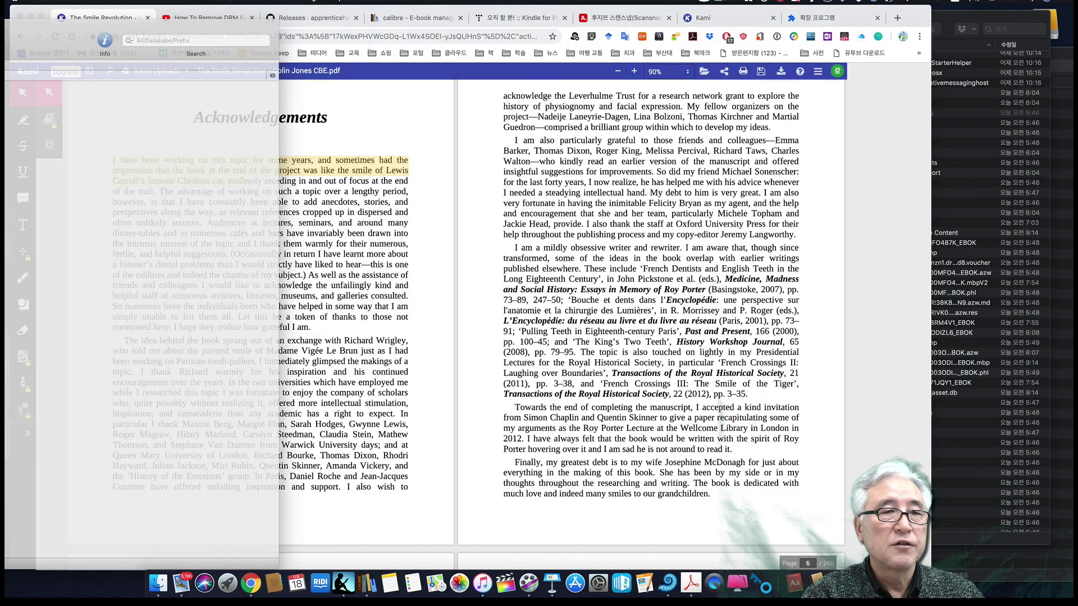